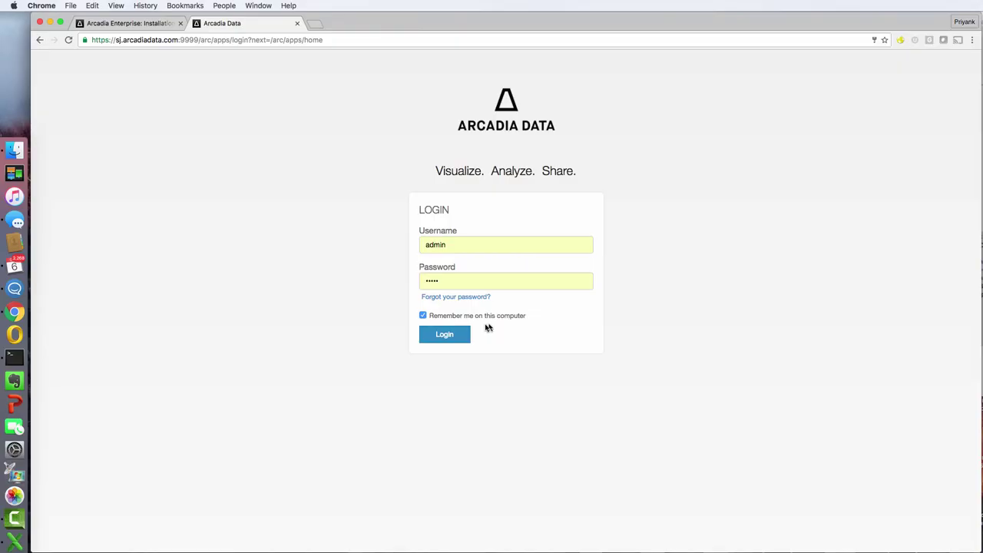
Sign in to Arcadia Data as admin with the filled-in credentials
click(455, 338)
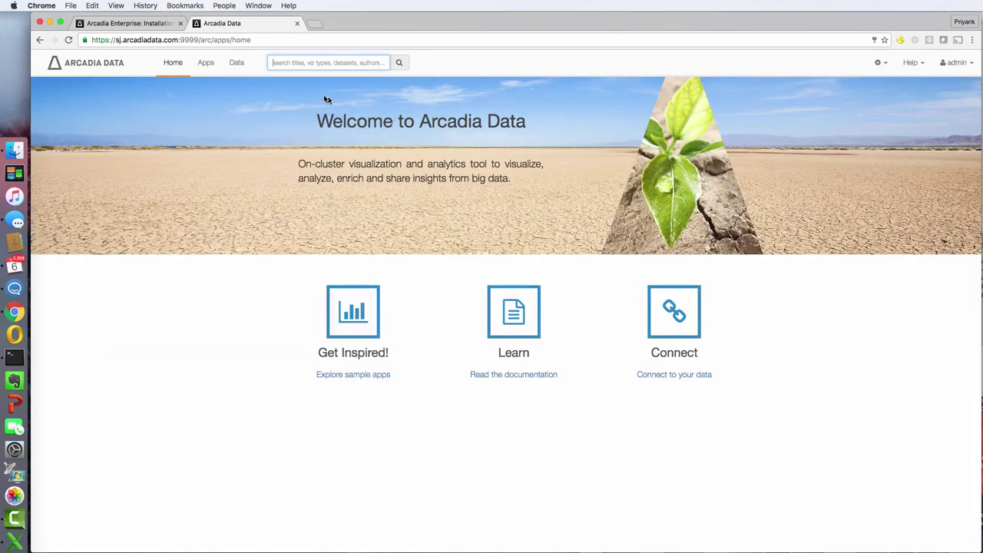
Open the TV Data dataset's detail page from the Data list and bring up the gear menu
click(239, 64)
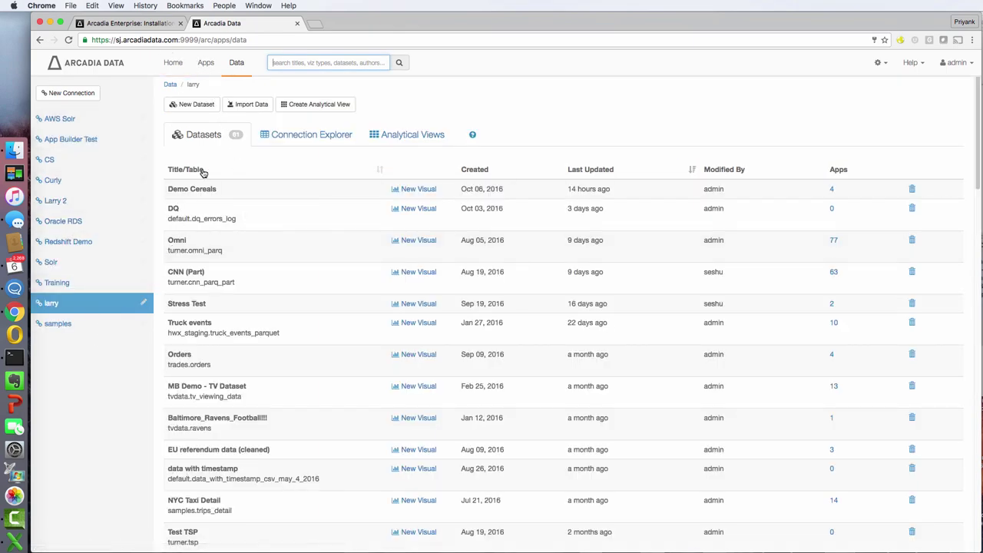
scroll(231, 307, down, 5)
scroll(241, 319, down, 5)
scroll(240, 321, down, 2)
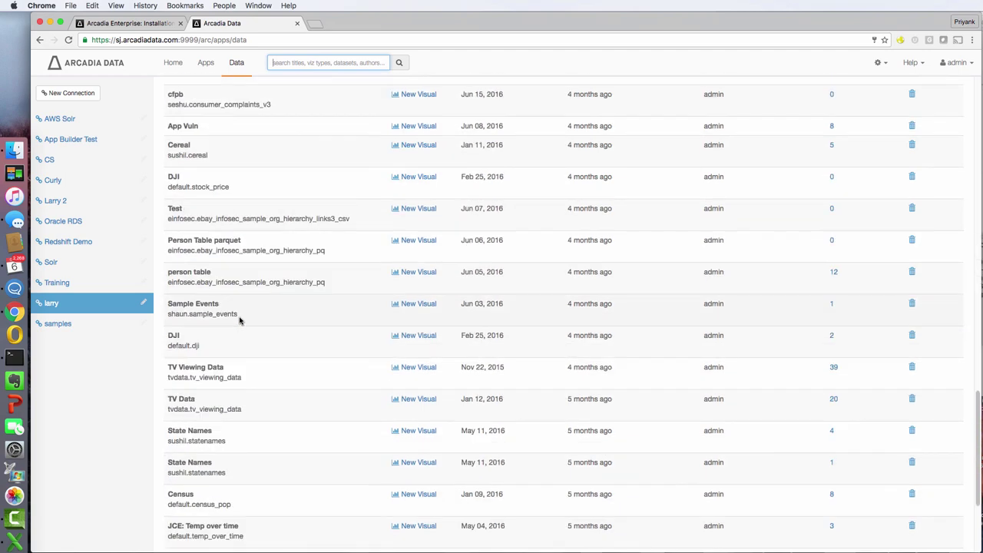
scroll(240, 321, down, 5)
scroll(240, 319, up, 5)
scroll(240, 319, down, 5)
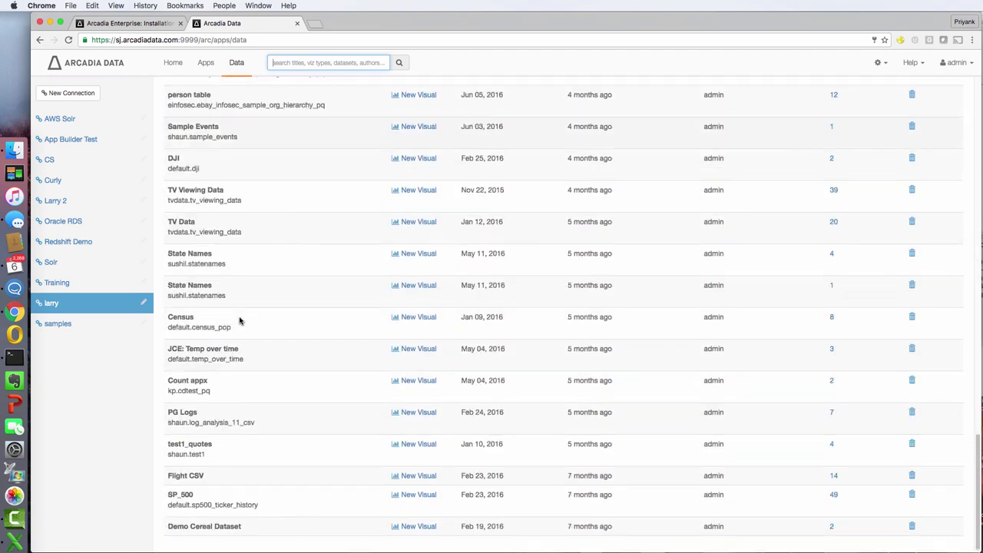
click(192, 218)
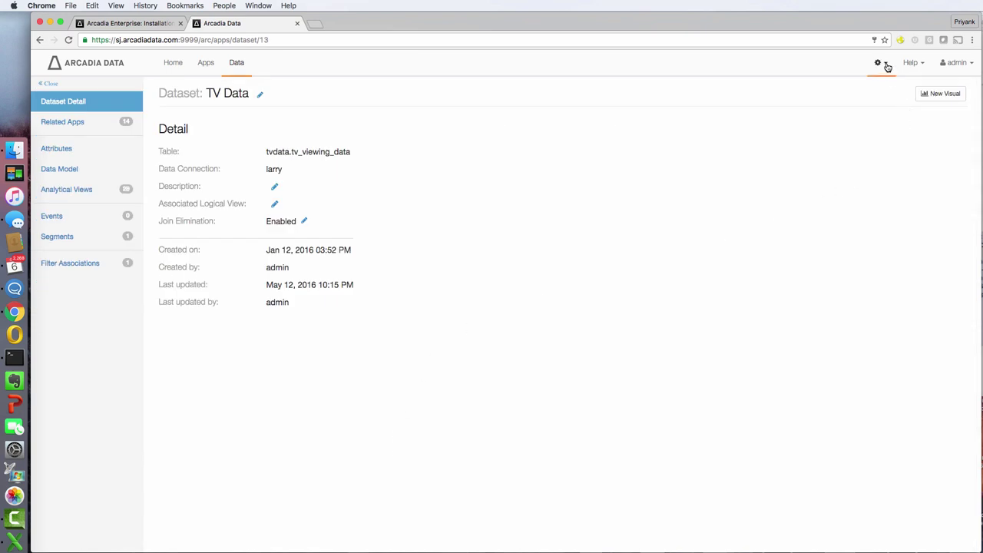
click(887, 66)
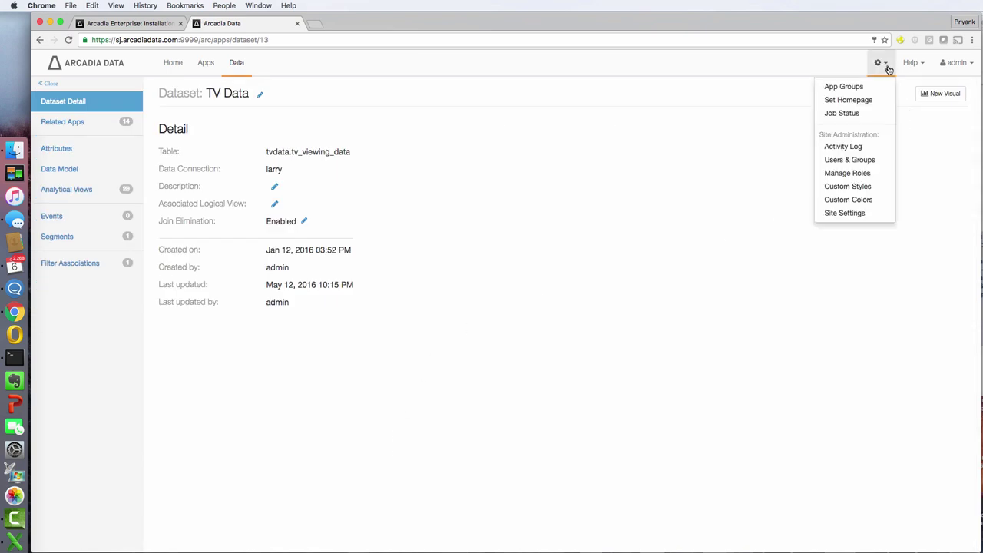
In Users & Groups, create the new normal user alice
click(834, 163)
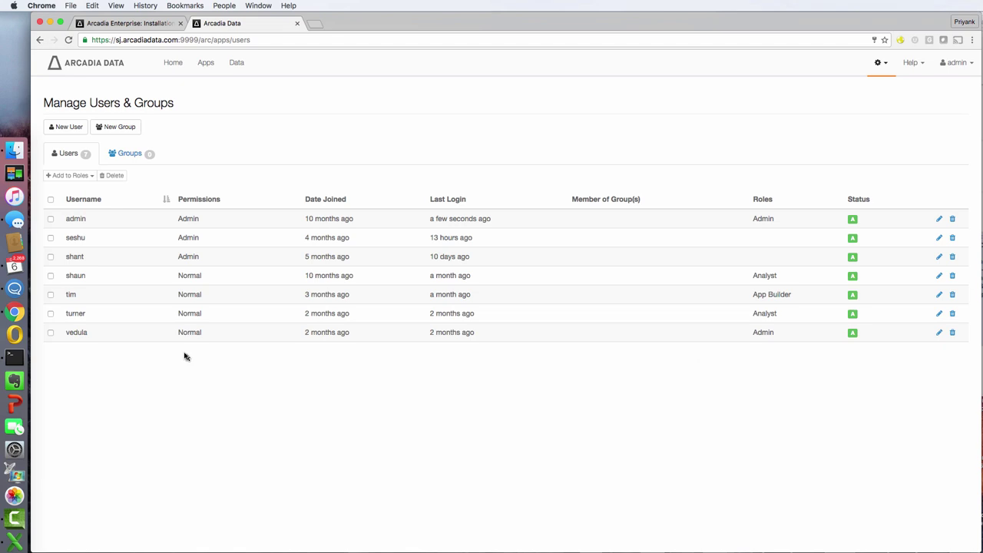
click(74, 126)
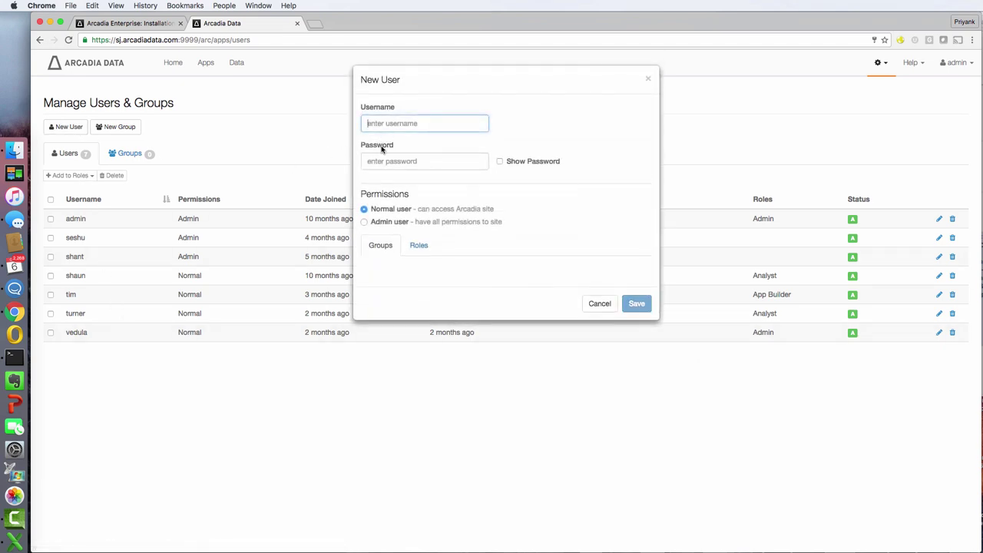
text(alice)
key(Return)
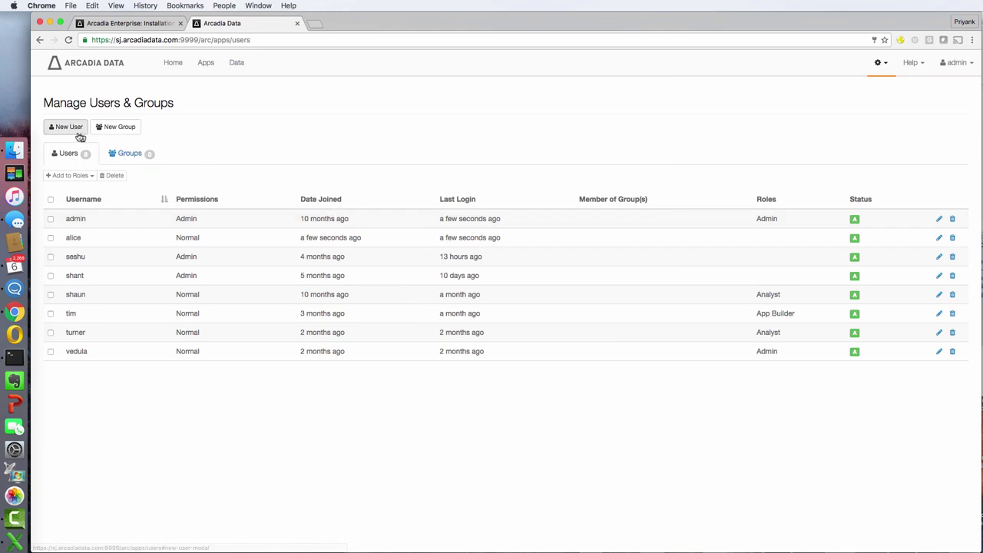
click(68, 127)
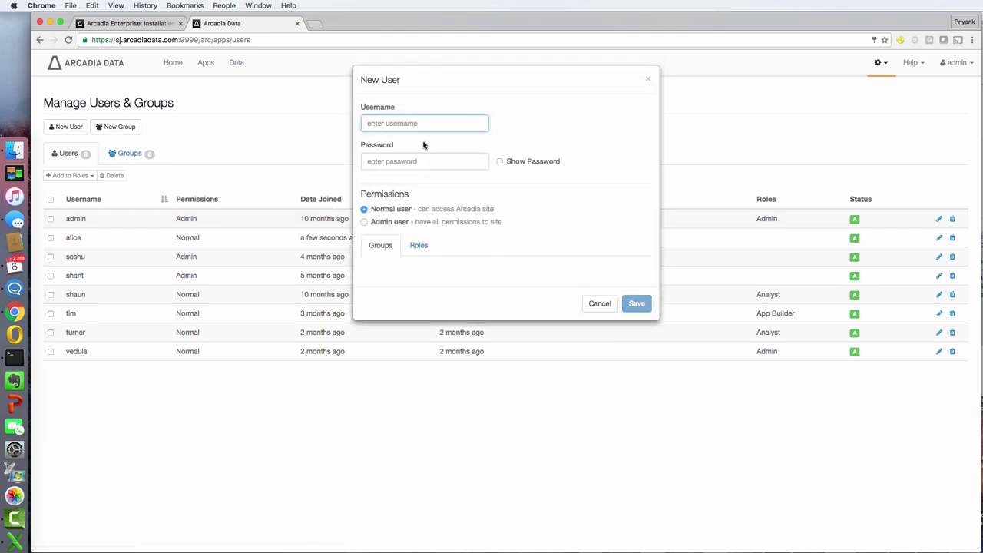
text(b)
key(Tab)
text(bob)
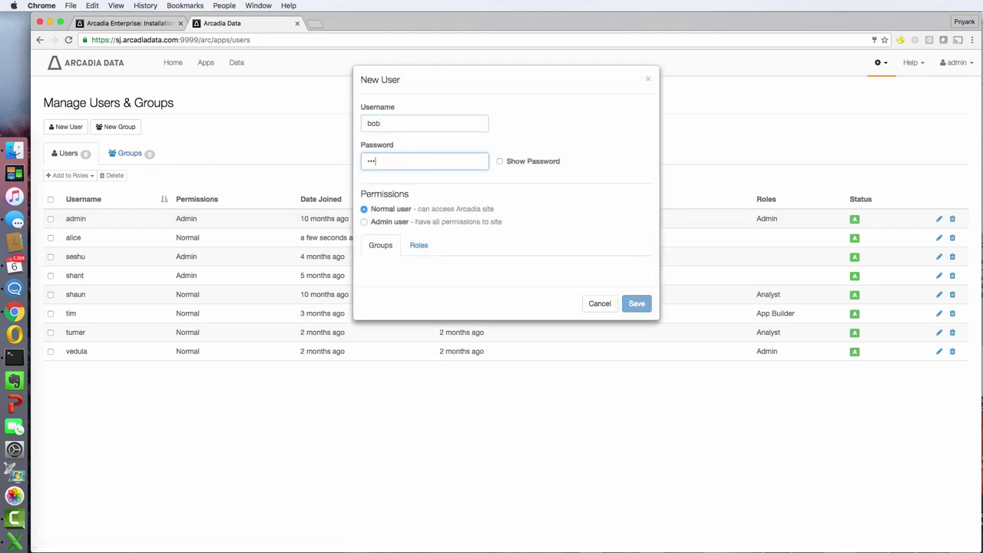
key(Return)
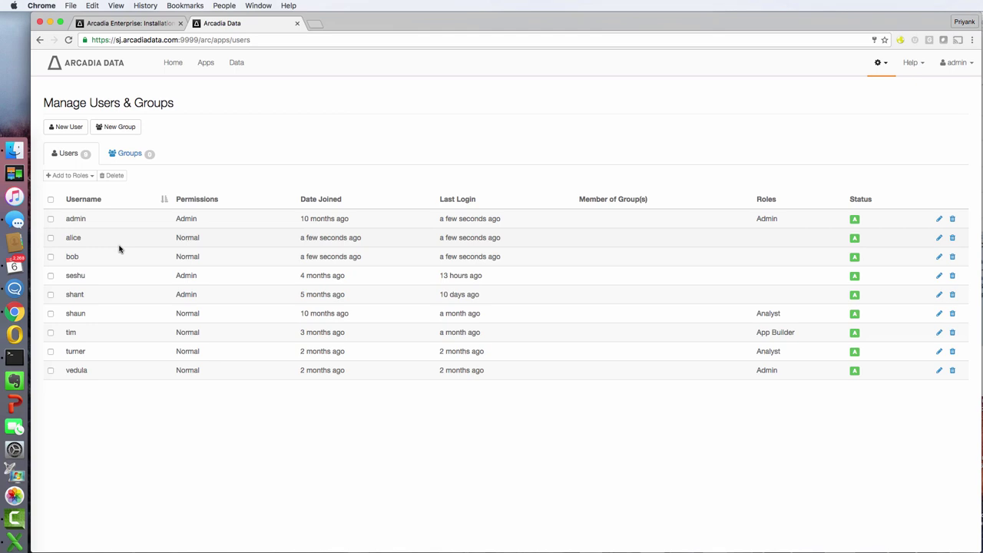
Create a new role named Marketing Analysts from Manage Roles
click(881, 63)
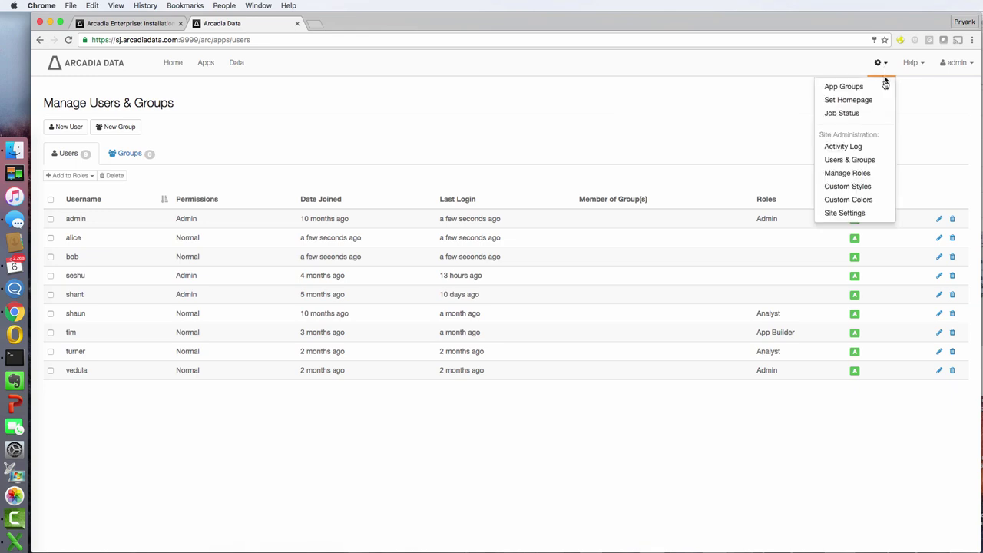
click(847, 173)
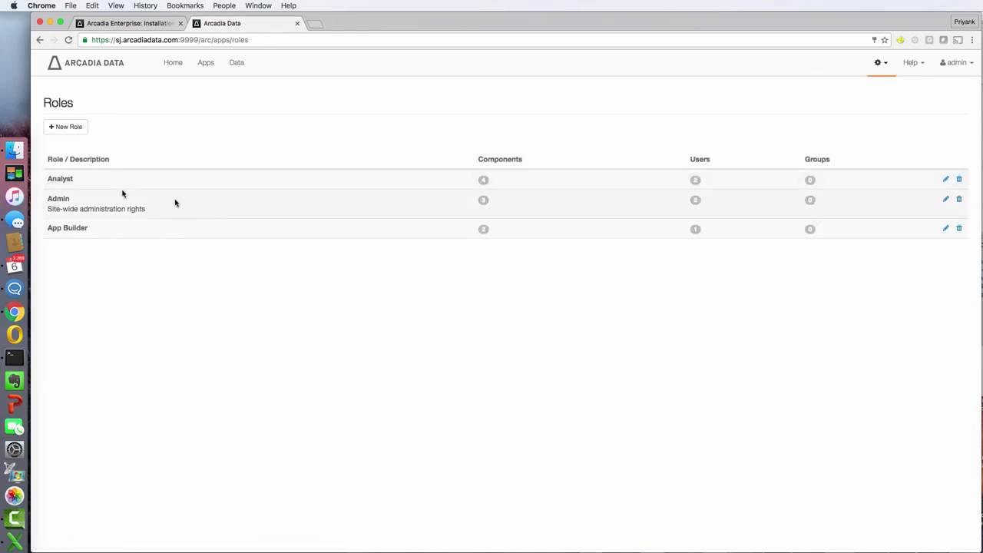
click(72, 127)
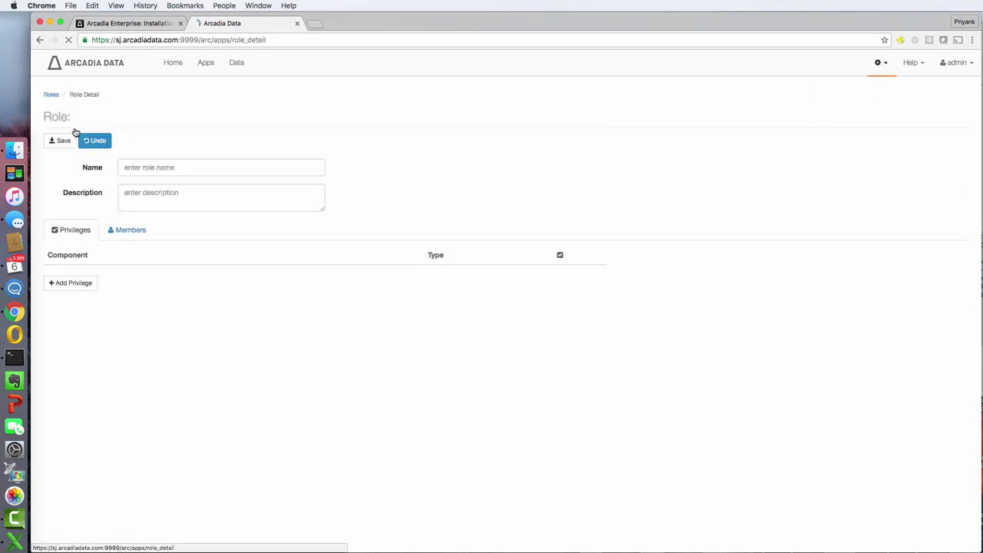
click(141, 167)
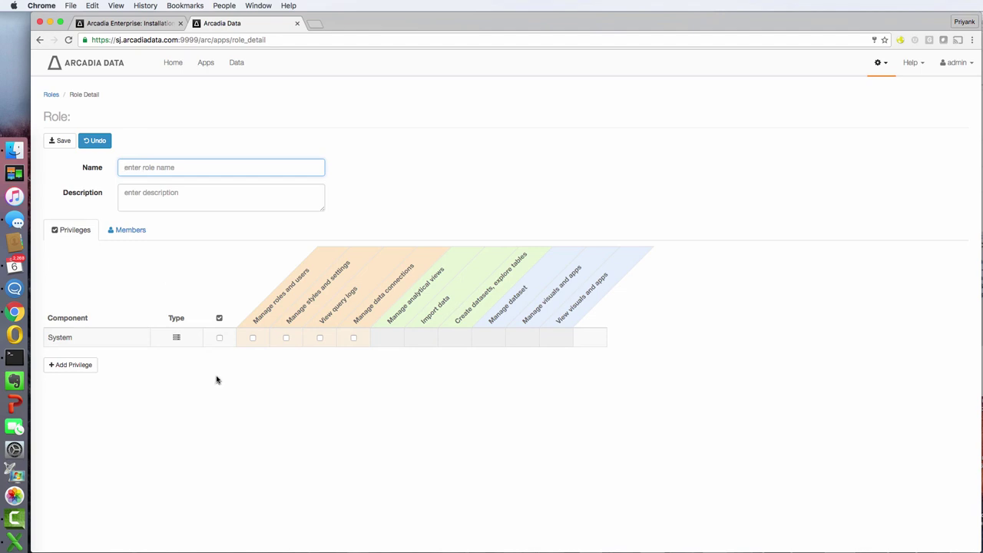
text(Marketing Analysts)
Add alice and bob as members of the Marketing Analysts role
click(146, 231)
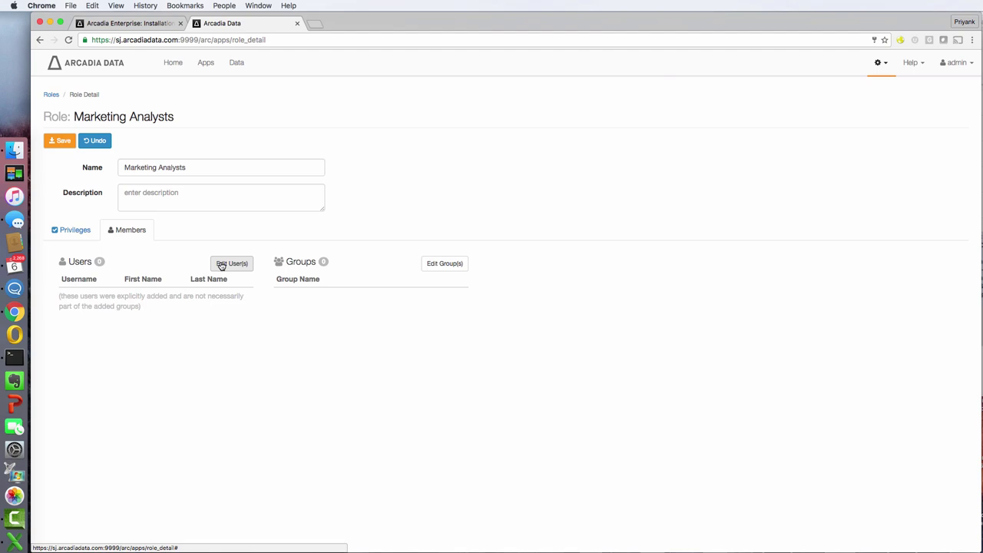
click(221, 265)
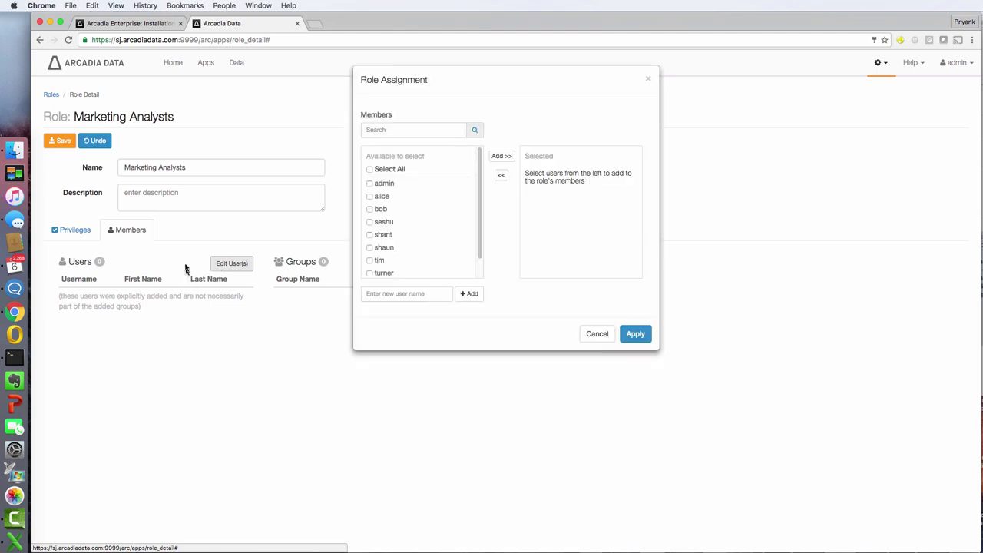
click(369, 196)
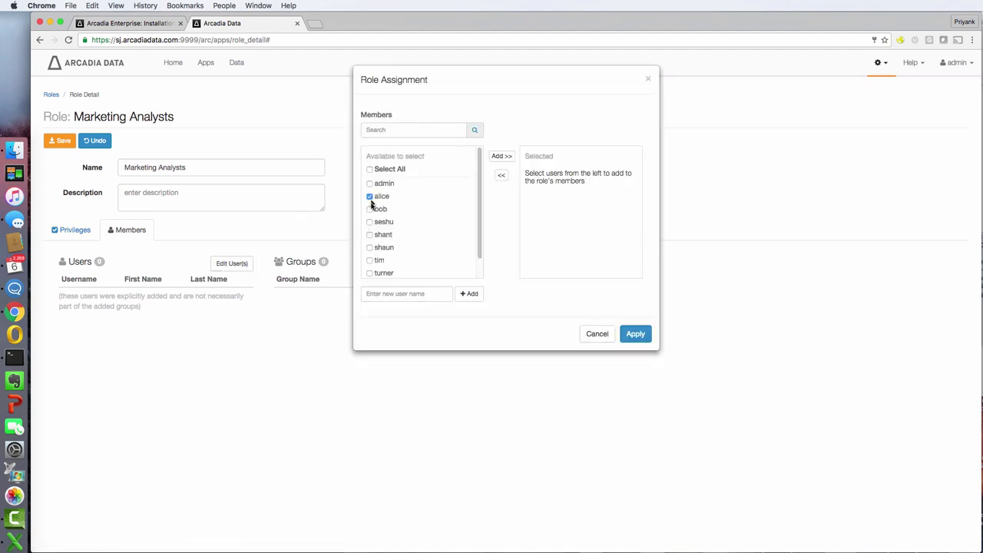
click(501, 156)
click(635, 333)
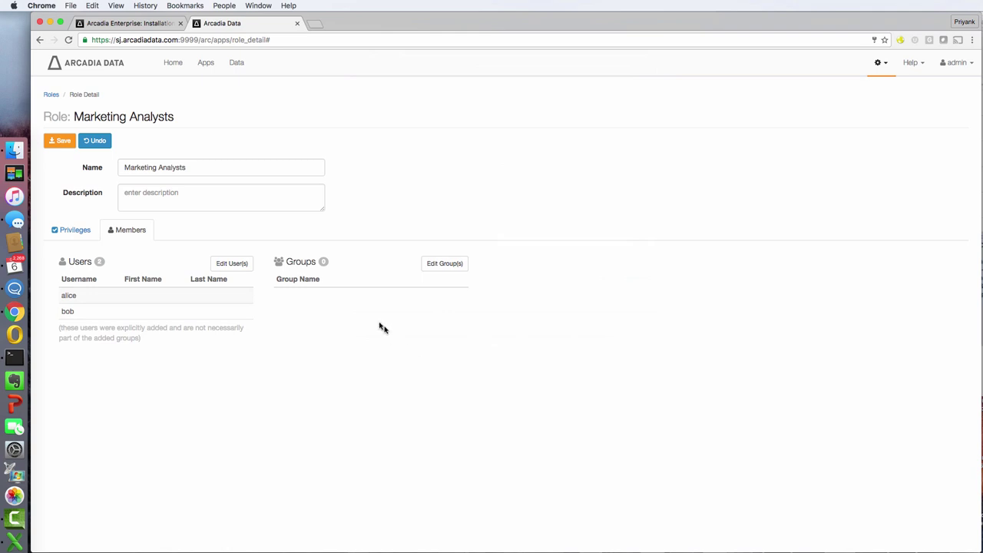
Start a new Dataset-type privilege for the role on the larry connection
click(88, 231)
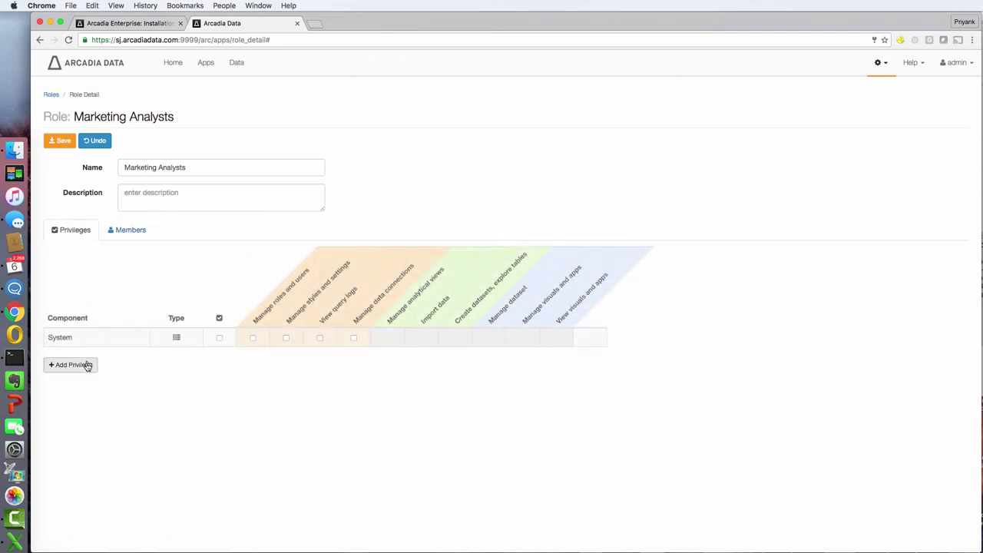
click(85, 370)
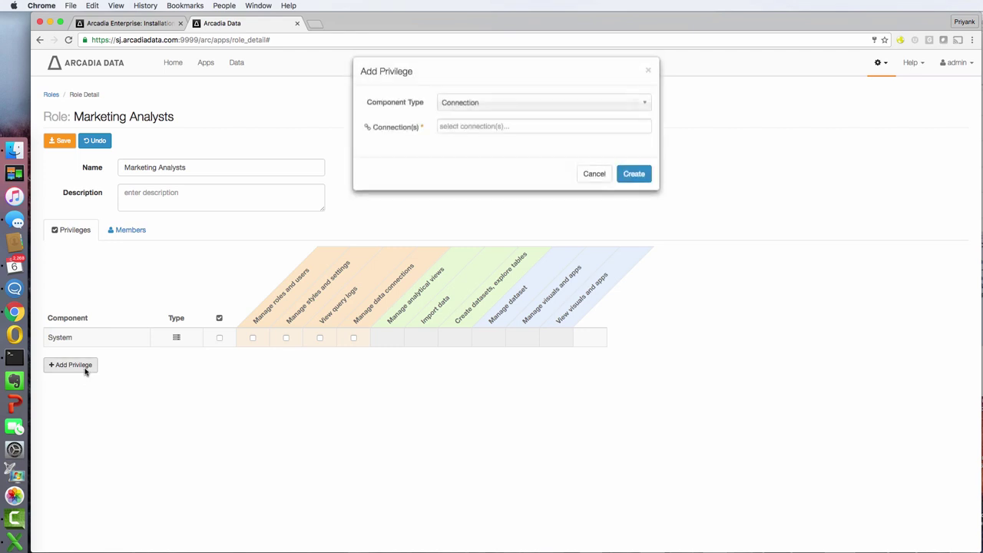
click(556, 117)
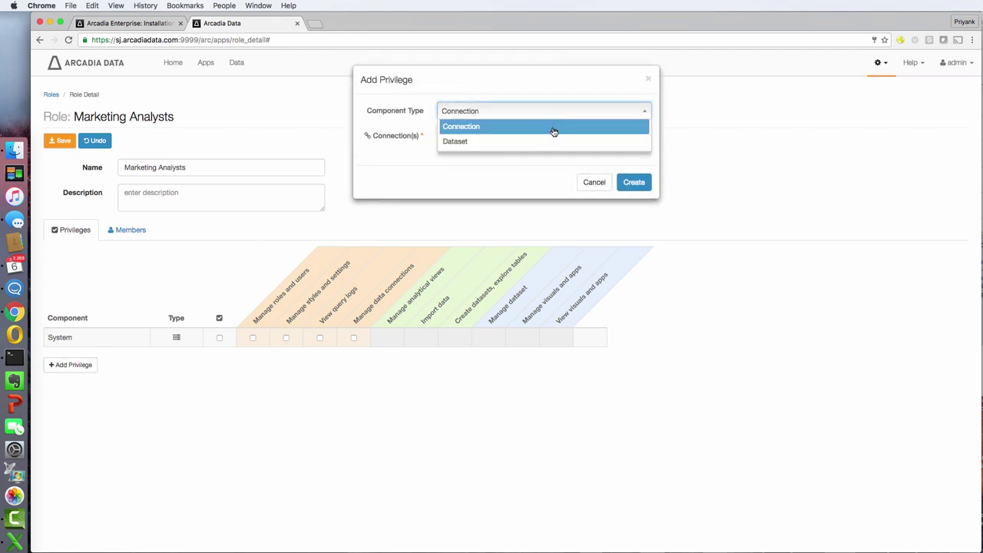
click(552, 142)
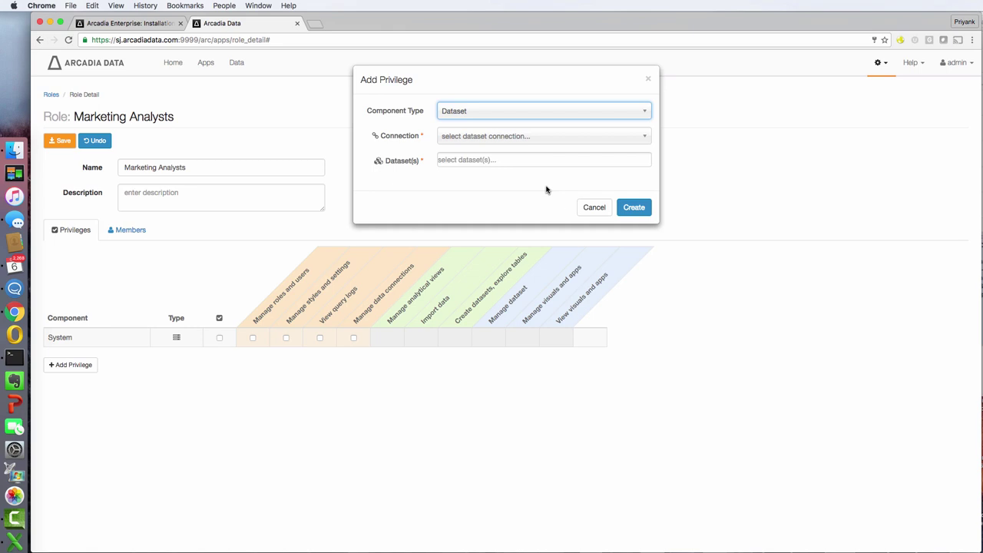
click(557, 137)
scroll(549, 180, down, 2)
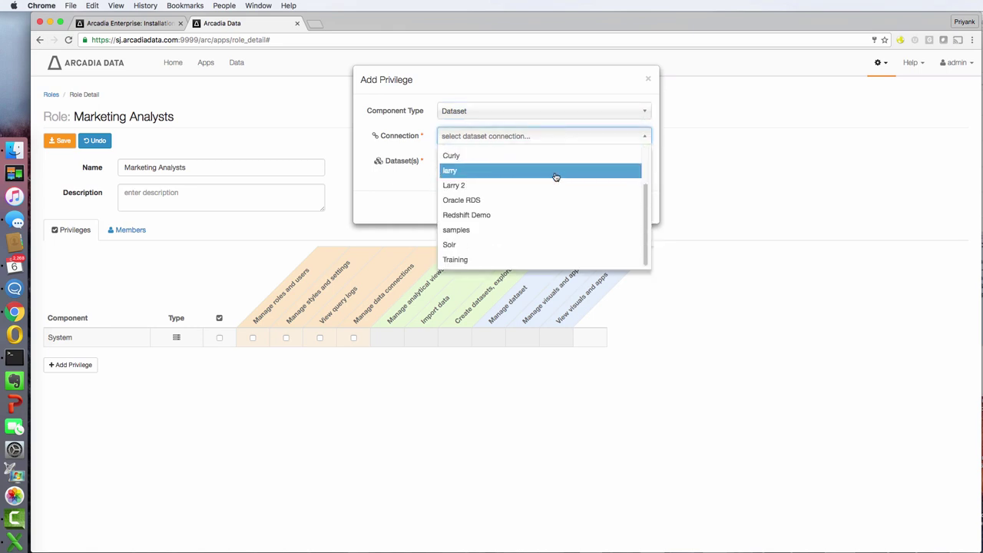
click(555, 175)
Grant the TV Data dataset privilege, without the Manage dataset right
click(560, 160)
scroll(547, 200, down, 3)
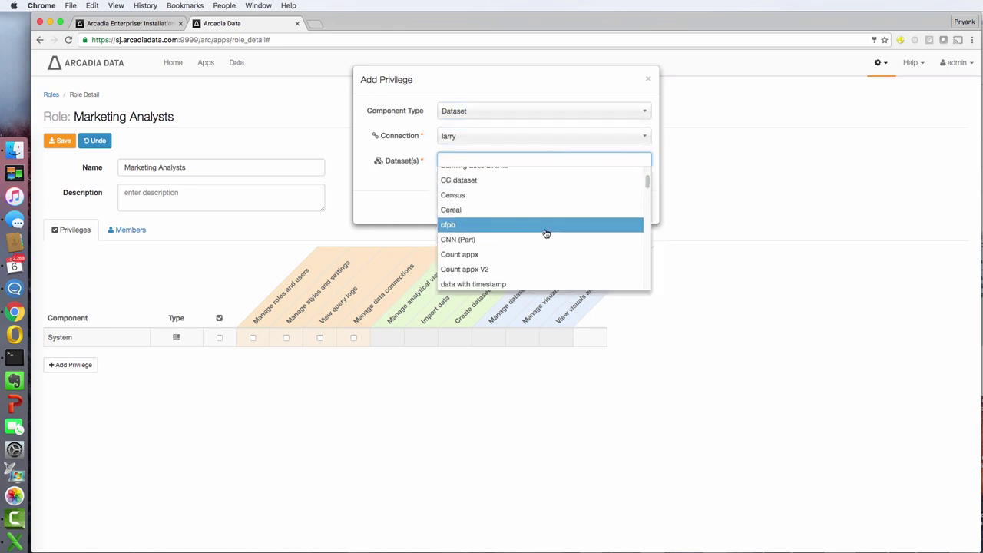
scroll(545, 230, down, 3)
scroll(545, 234, down, 2)
scroll(545, 230, down, 3)
scroll(546, 231, down, 2)
click(547, 232)
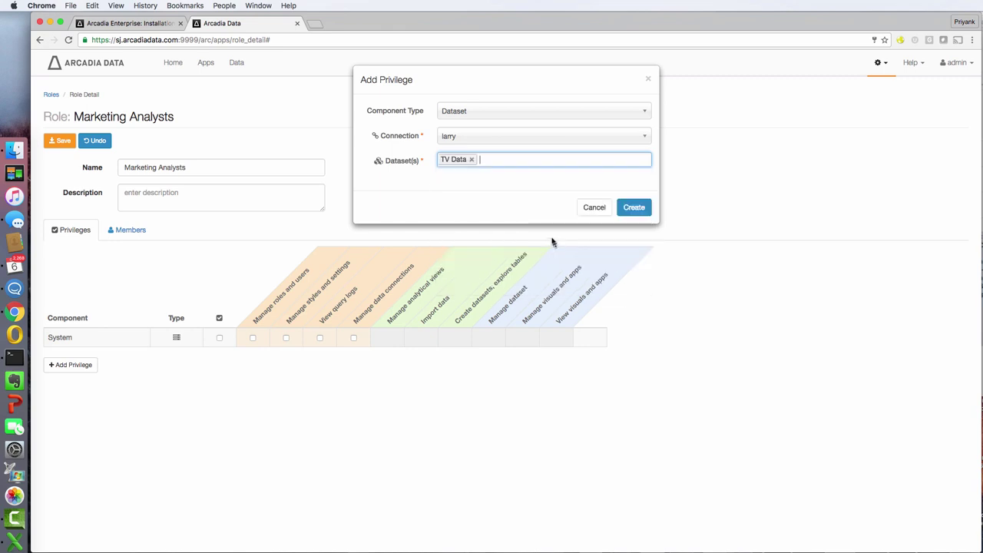
click(633, 209)
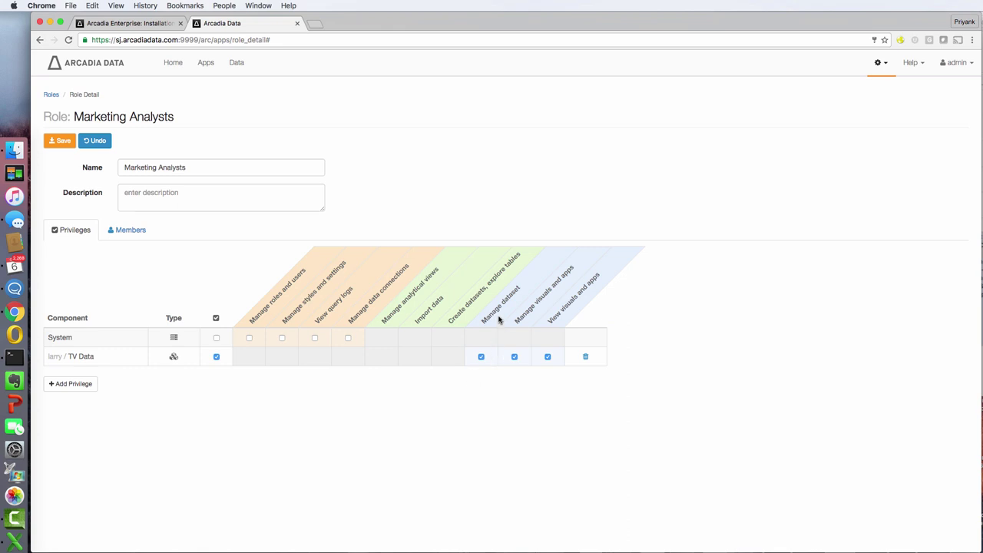
click(480, 357)
Save the role changes and sign in as alice
click(54, 142)
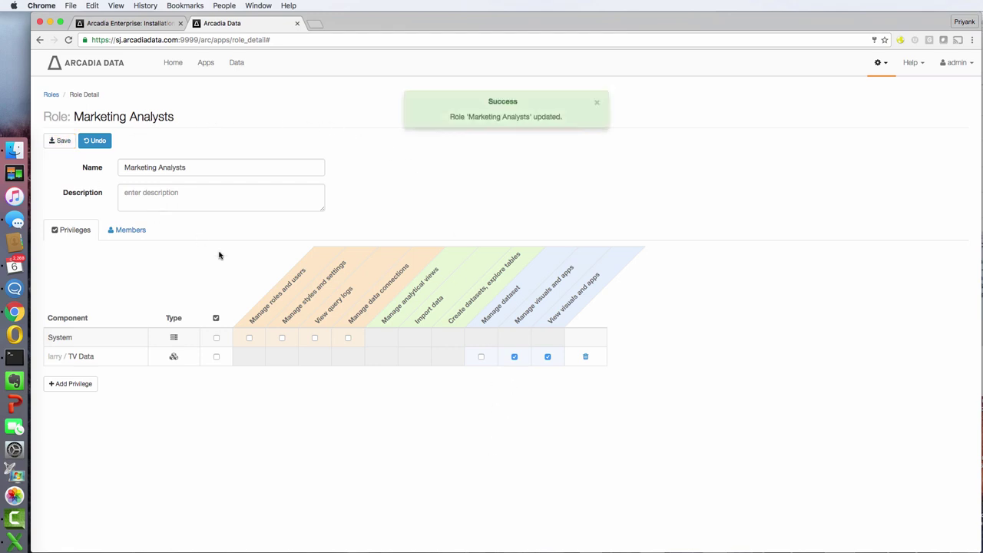
text(acl)
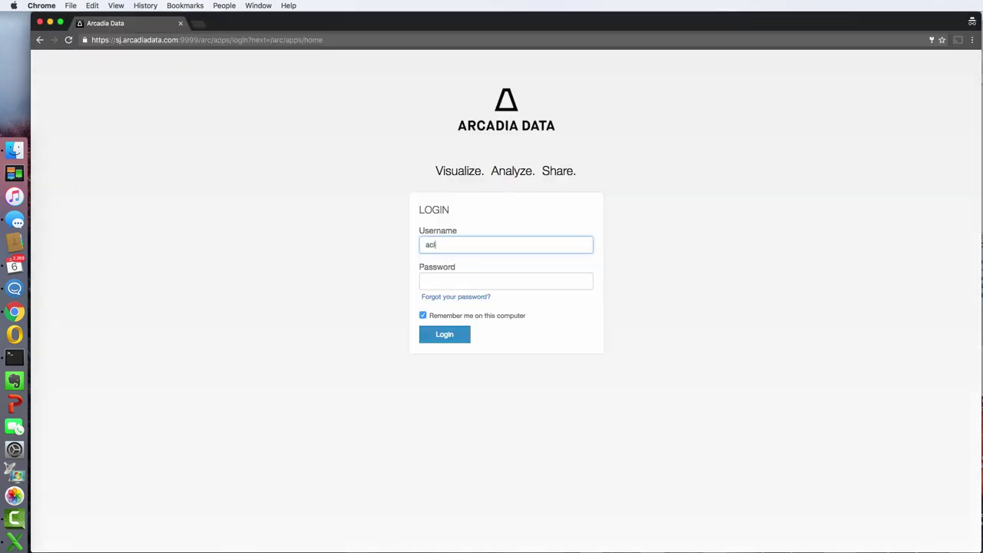
key(BackSpace)
key(BackSpace)
text(l)
key(Down)
key(Return)
key(Return)
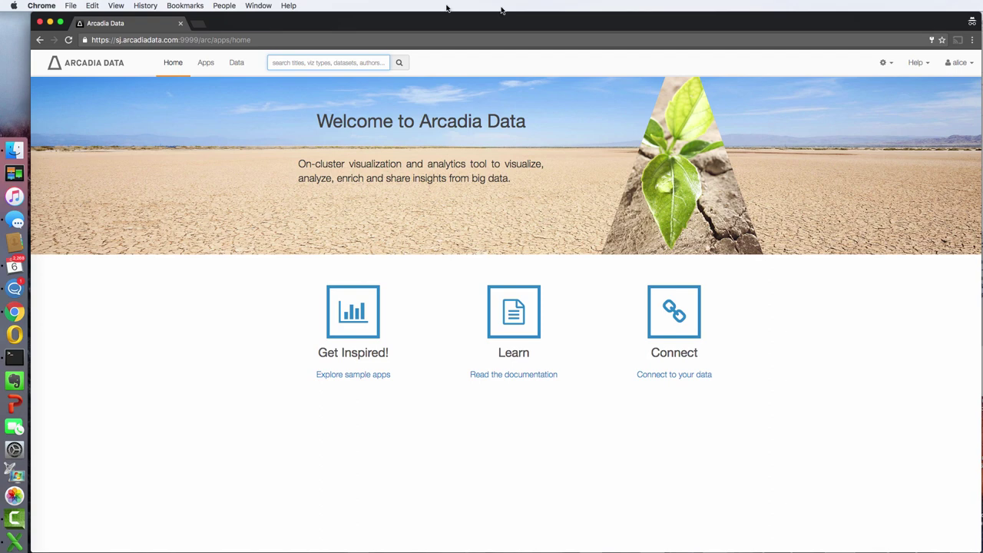
As alice, list TV Data's related apps and show their second page
click(235, 66)
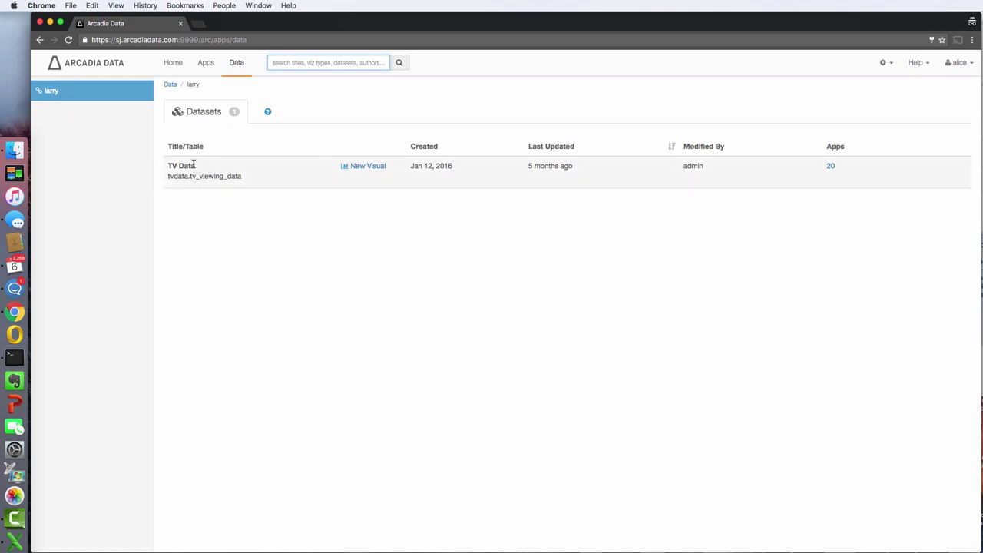
click(223, 174)
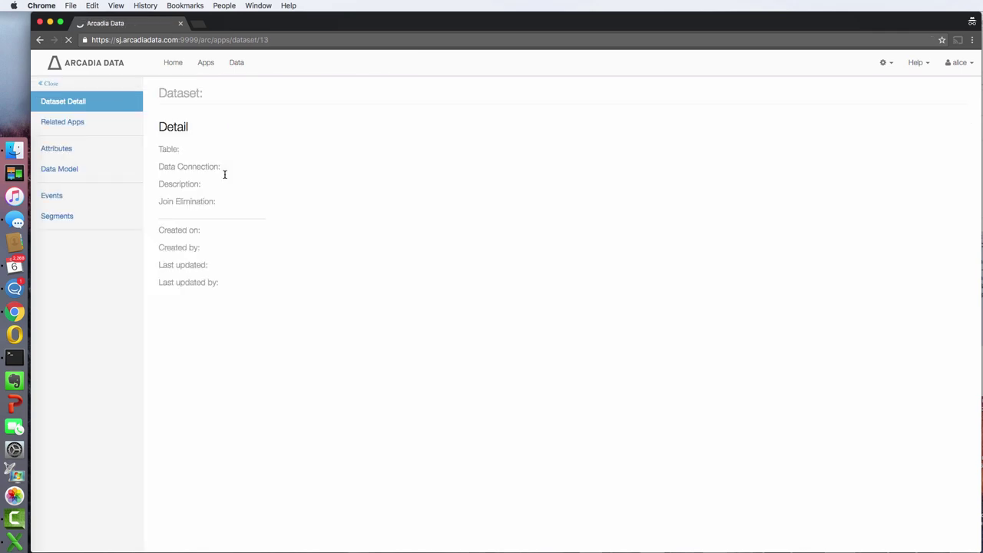
click(90, 123)
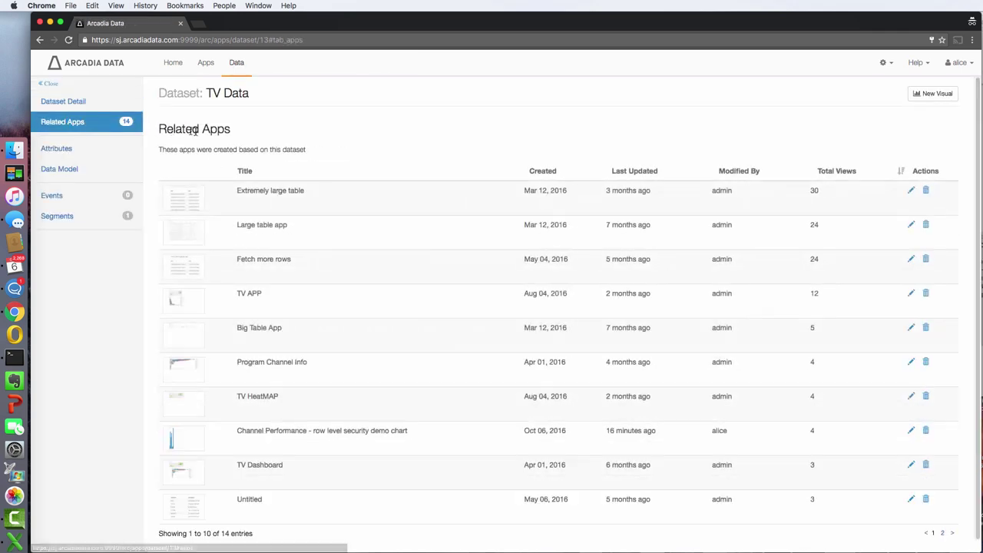
scroll(296, 417, down, 1)
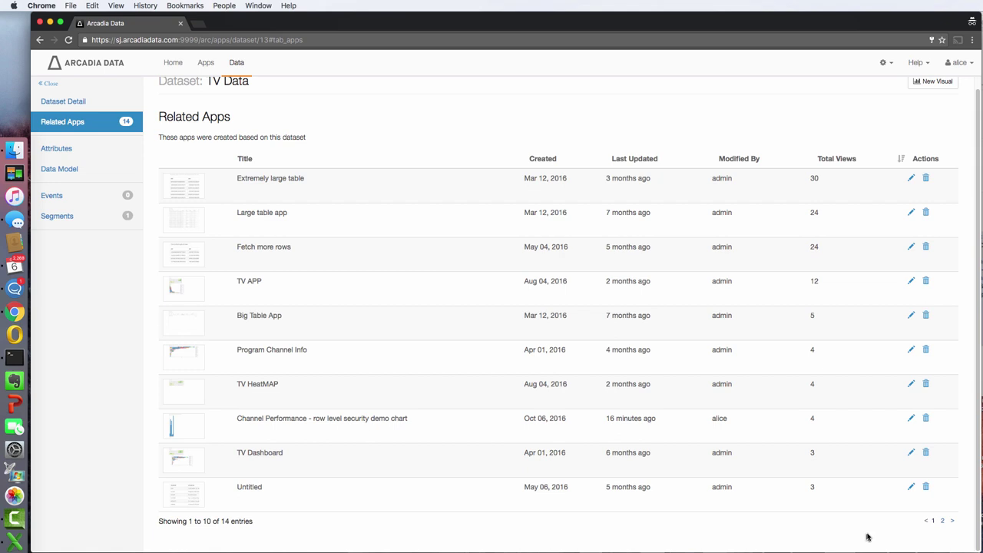
click(941, 521)
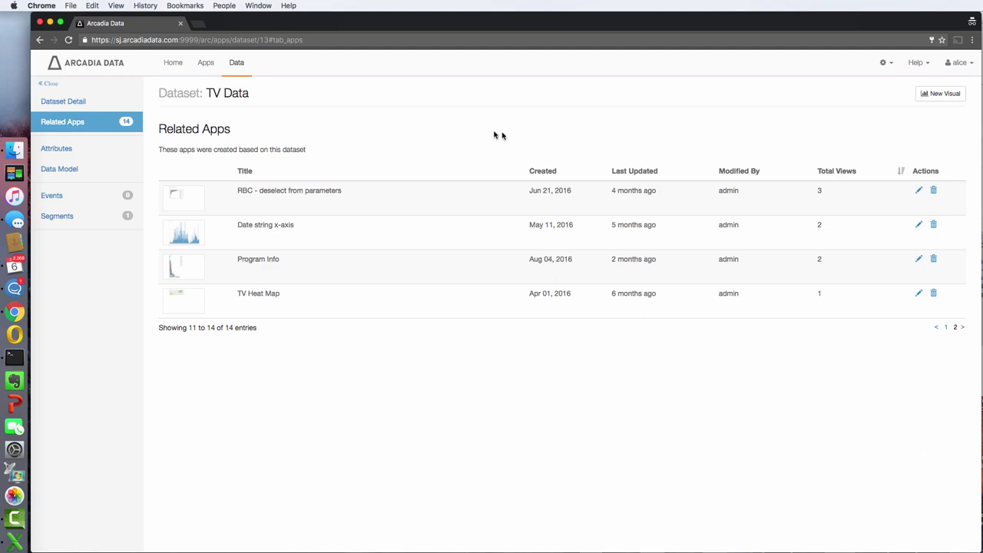
Chart Record Count by channel from TV Data as bars in descending order
click(941, 94)
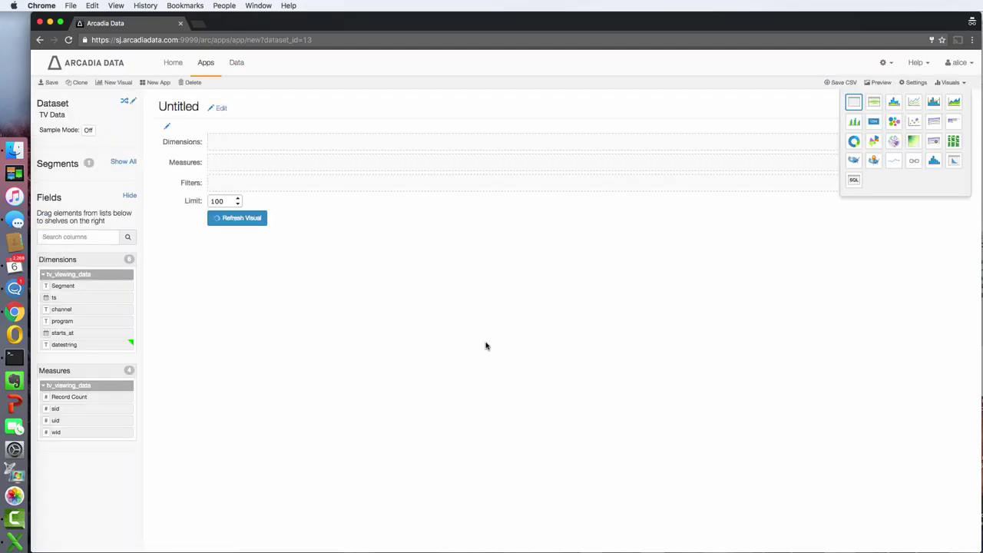
drag(92, 308, 268, 147)
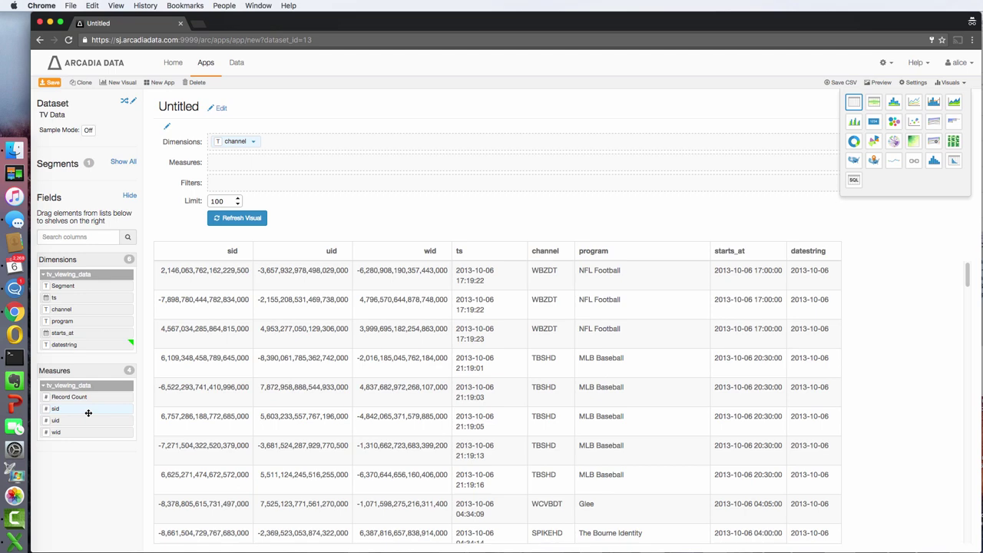
drag(90, 399, 263, 163)
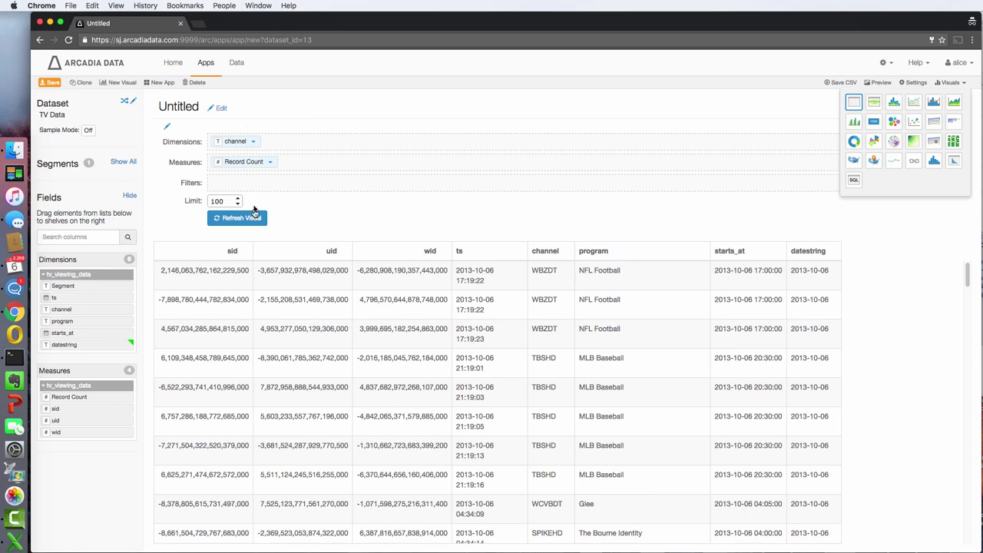
click(254, 217)
click(901, 107)
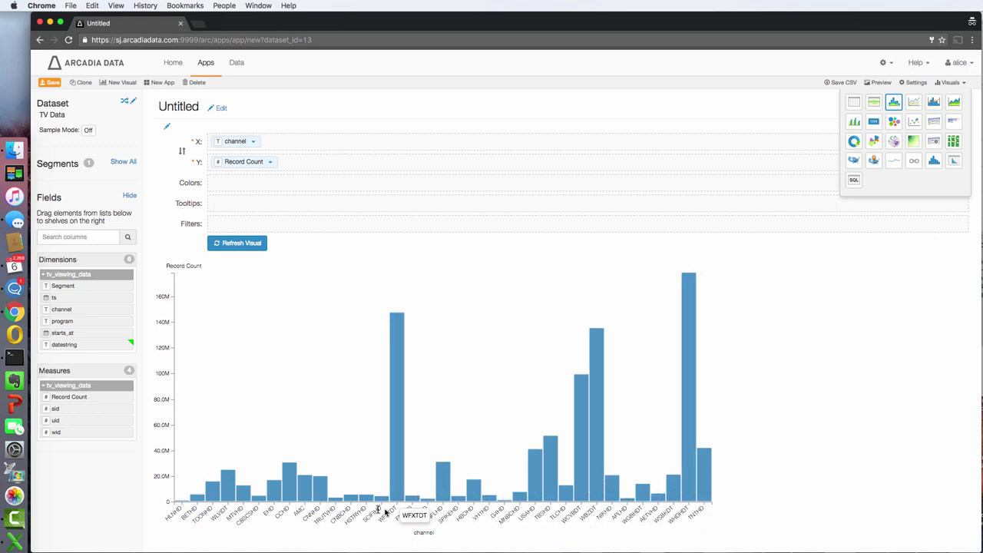
click(269, 162)
mouse_move(231, 231)
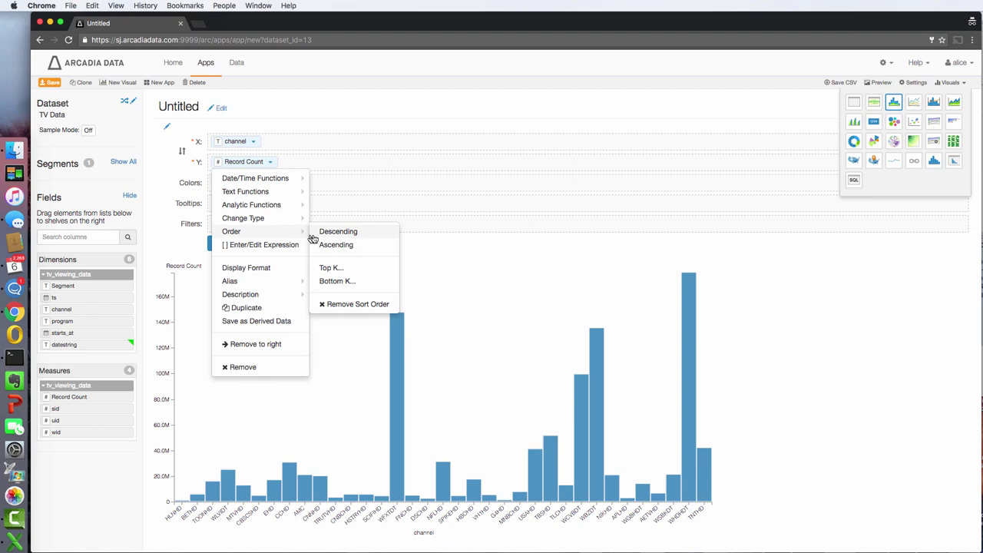
click(326, 233)
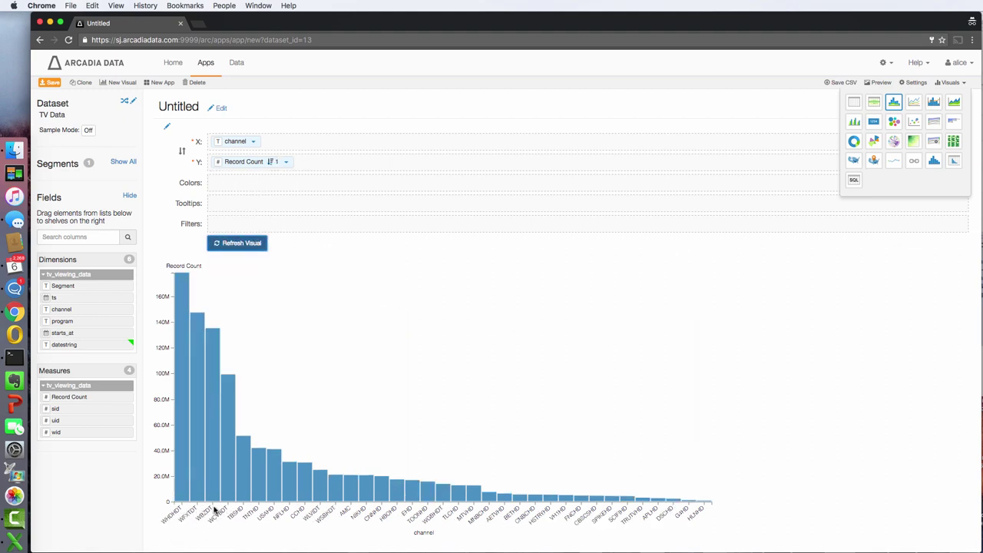
Title the visual 'Channel Viewership', then reopen it from the All apps list
click(224, 108)
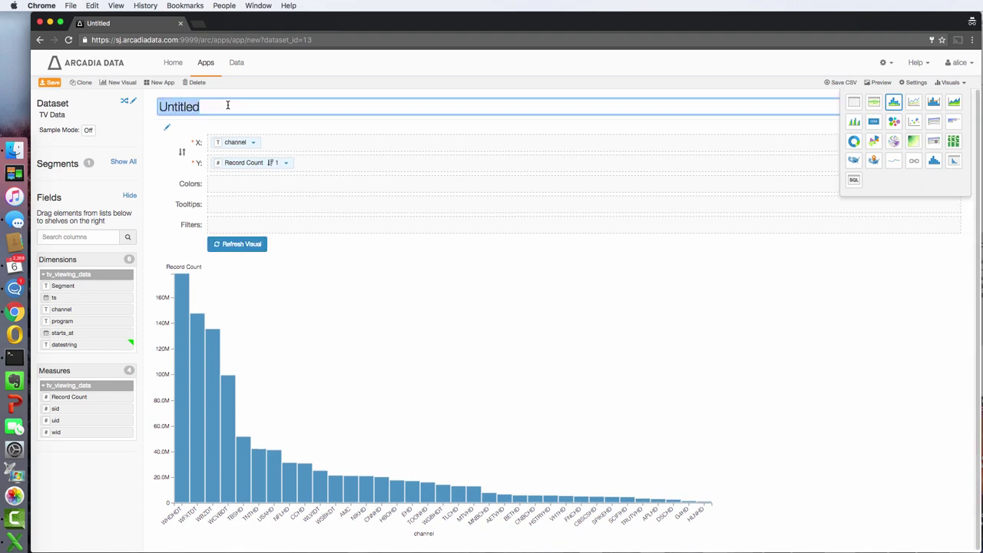
text(Cha)
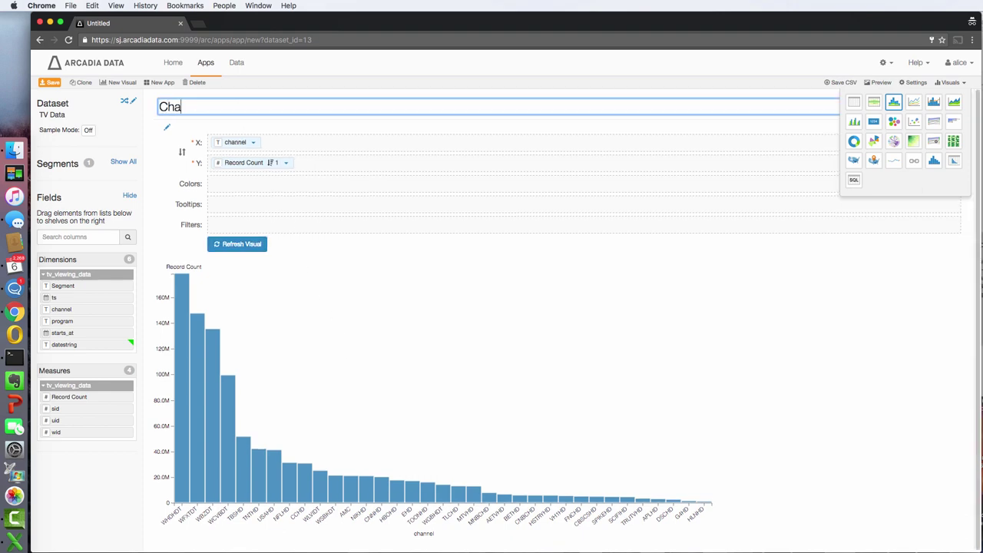
text(nnel Viewe)
text(rship chart : demonstration of row level security)
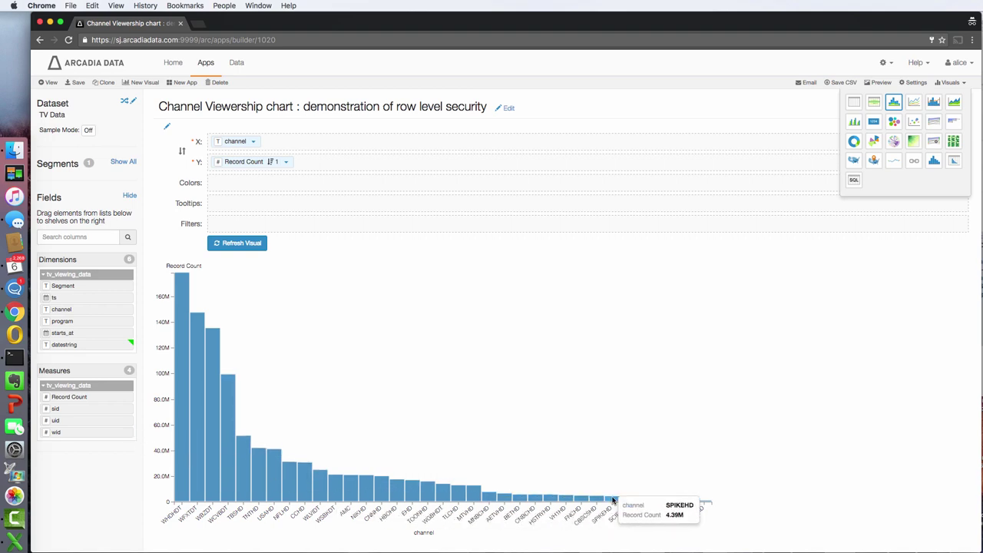
click(203, 63)
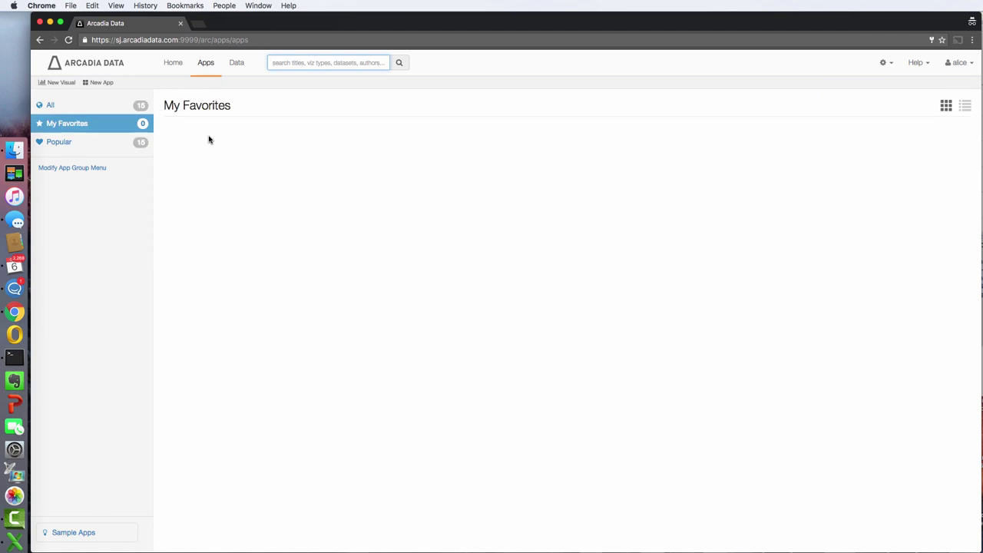
click(127, 107)
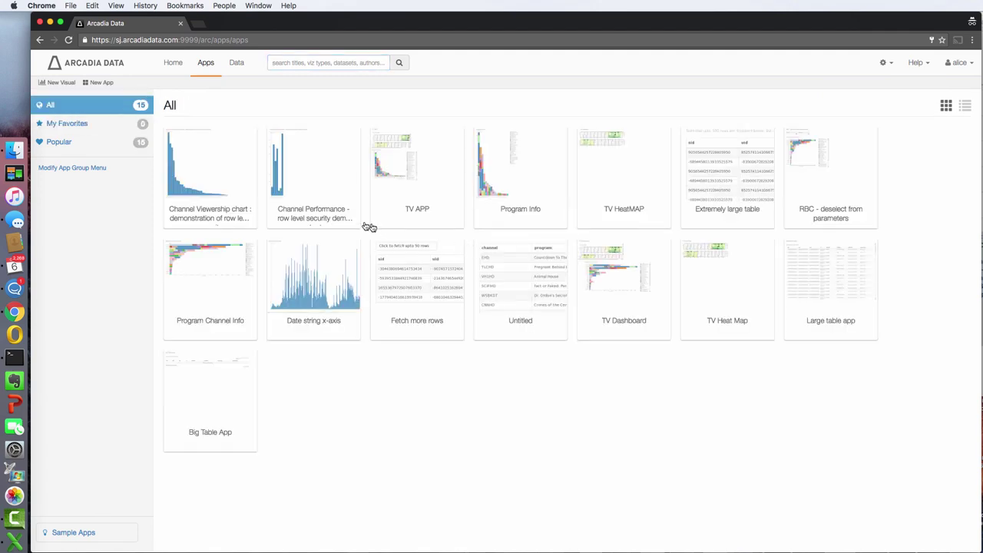
click(212, 170)
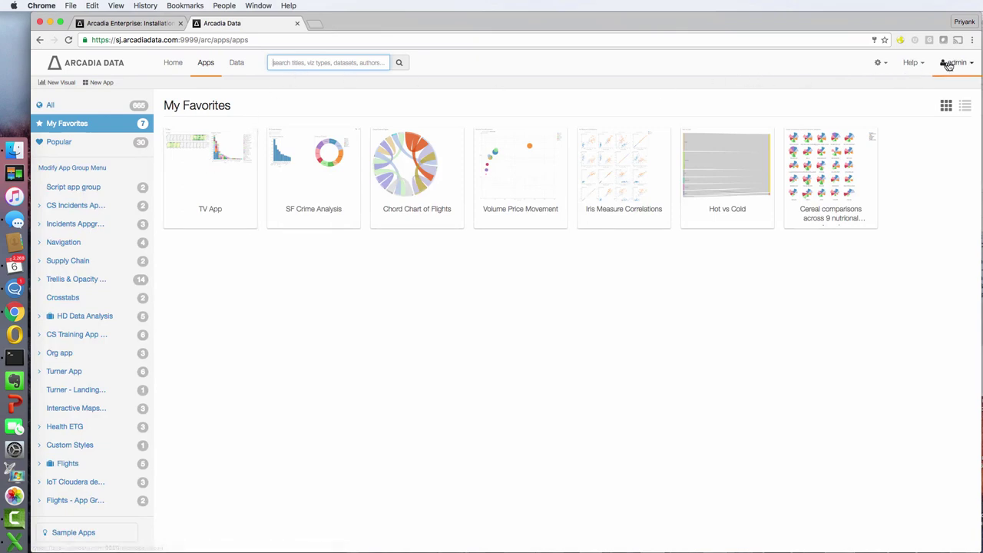
Search the datasets for 'tv' and open TV Data's detail page
click(237, 62)
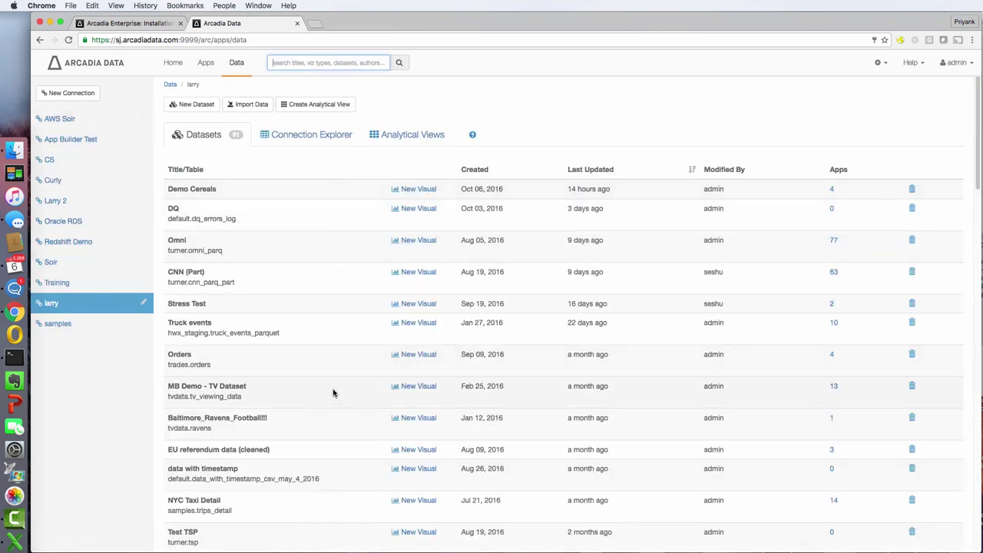
click(328, 62)
text(t)
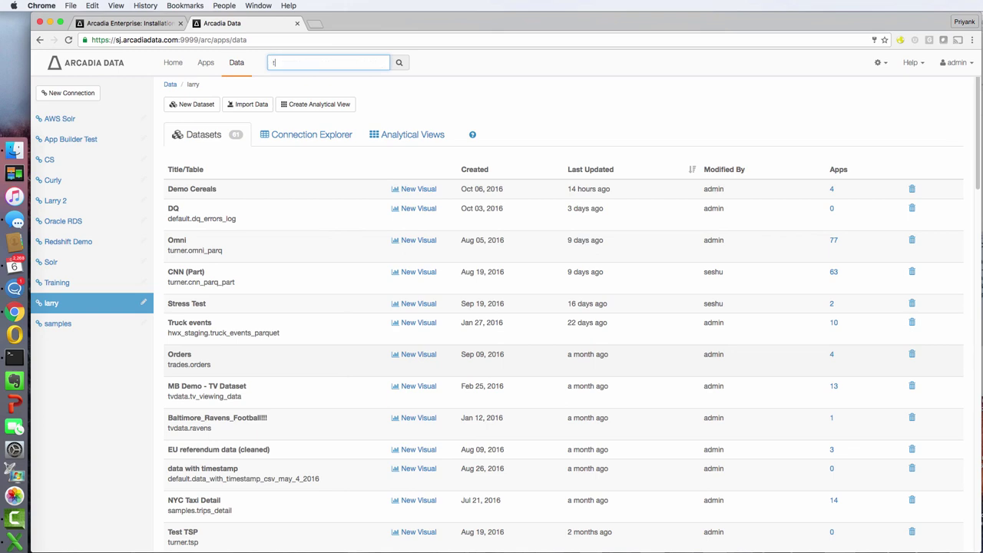
text(v d)
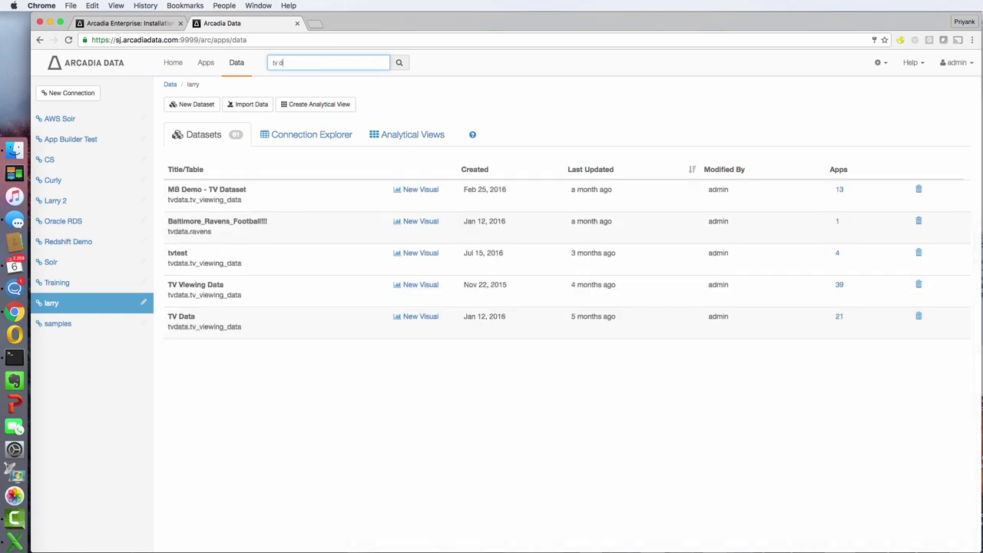
click(318, 331)
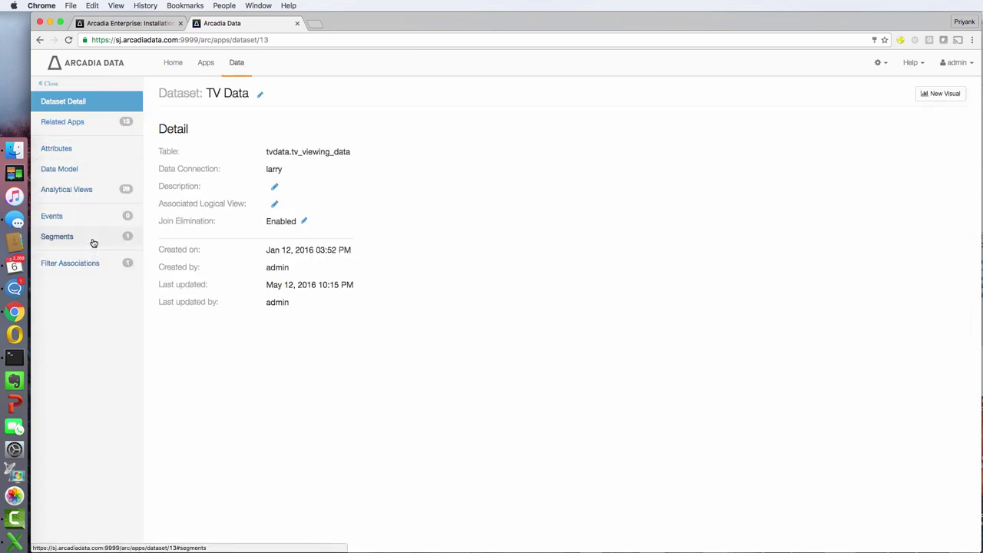
Show TV Data's segments and highlight the Local Channels name and its 'W%' filter
click(95, 239)
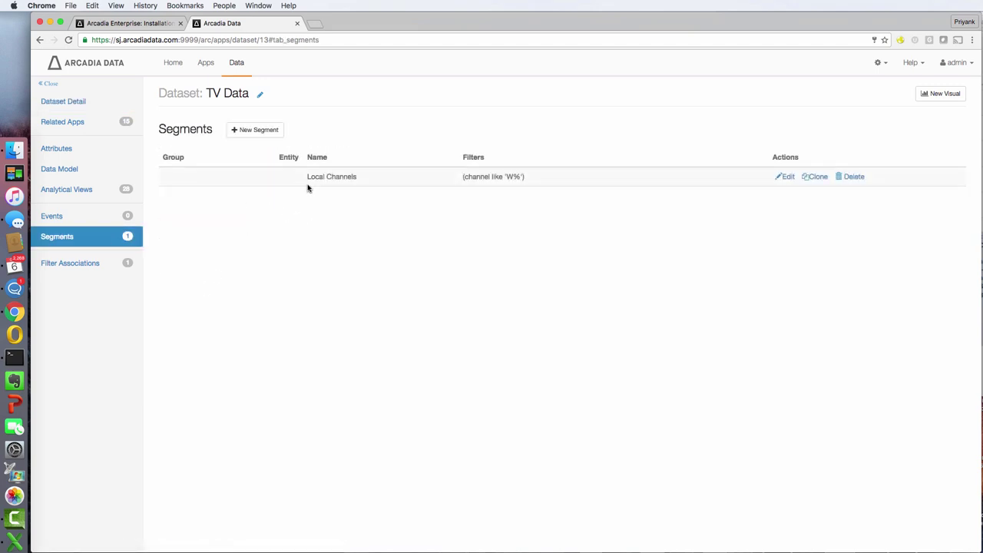
drag(306, 177, 358, 176)
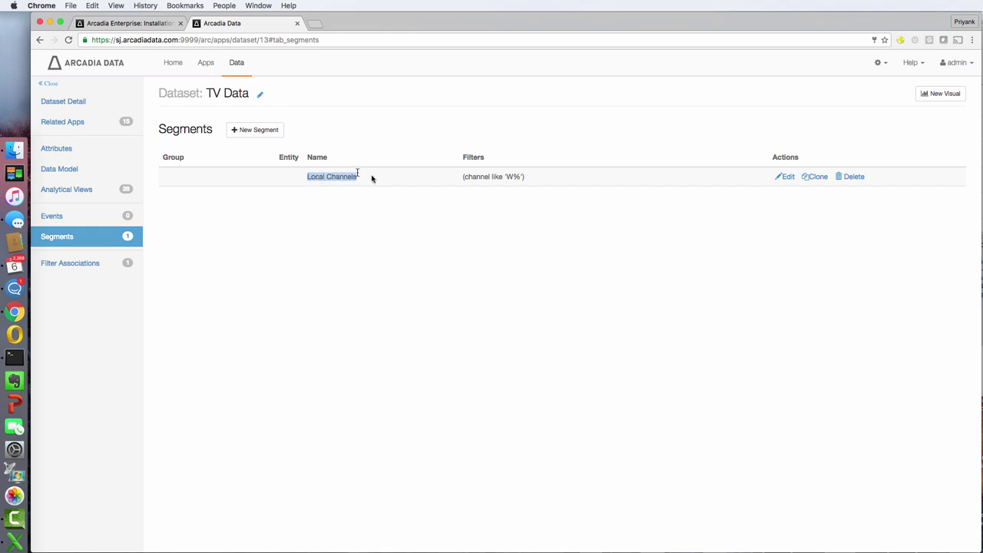
drag(461, 176, 523, 176)
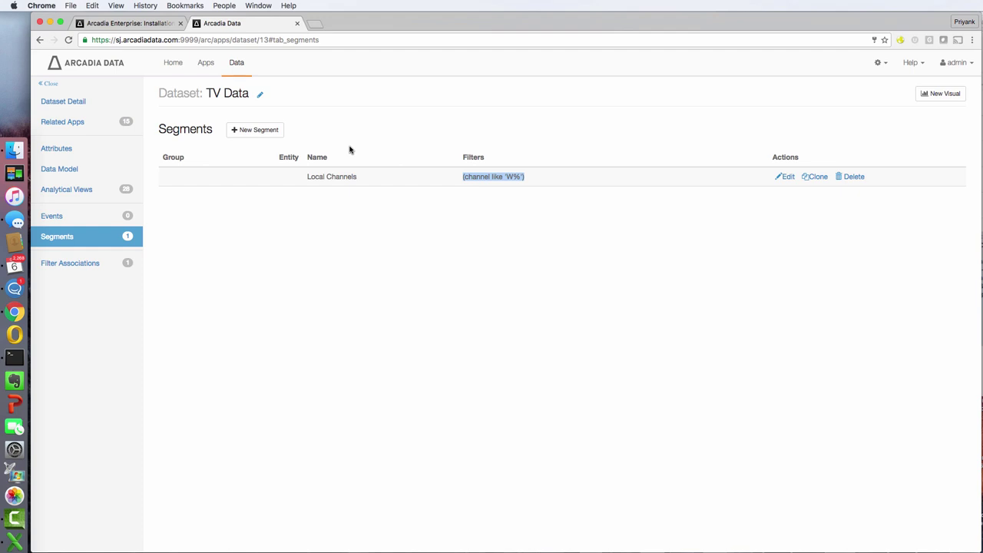
drag(307, 175, 355, 176)
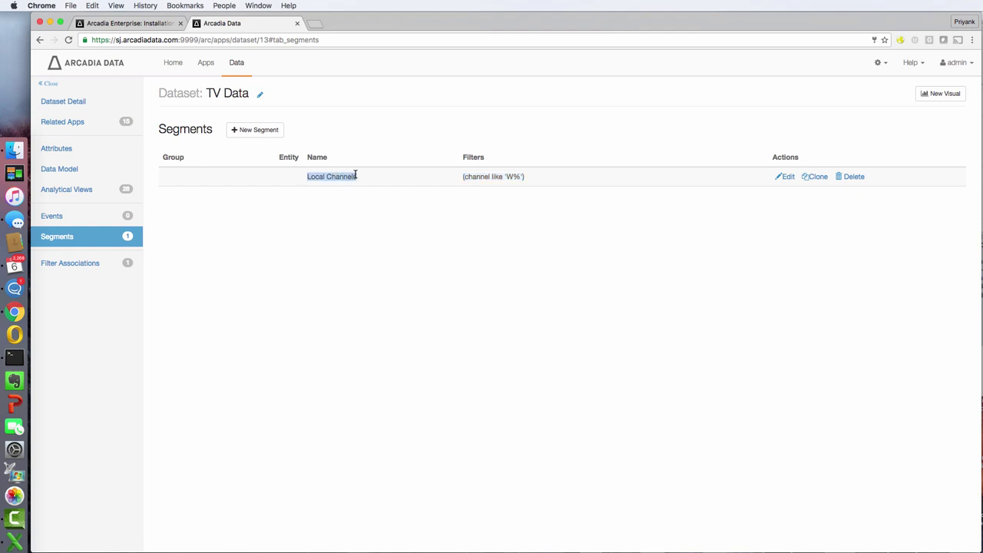
Name a new TV Data segment 'Non Local Channel' and begin its filter with 'channel'
click(269, 132)
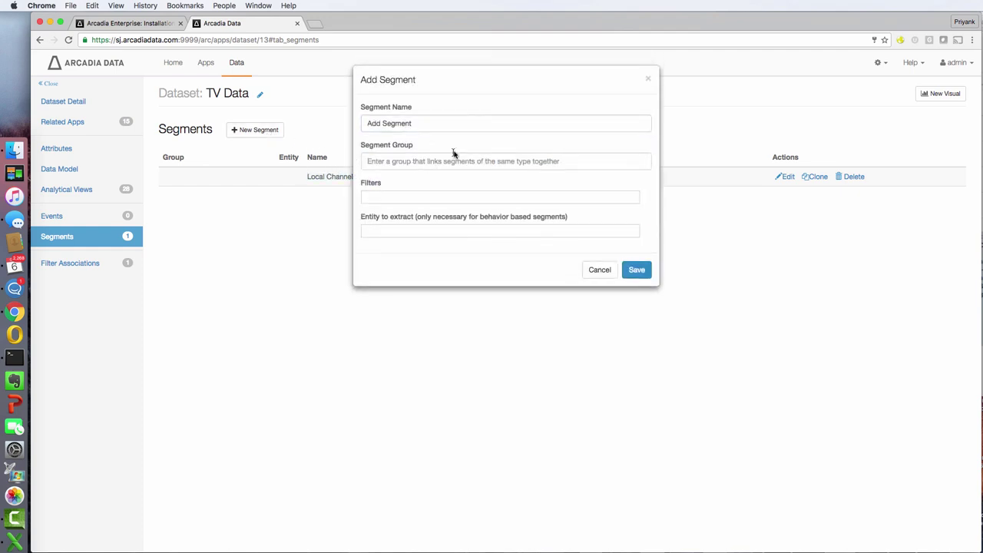
triple_click(437, 122)
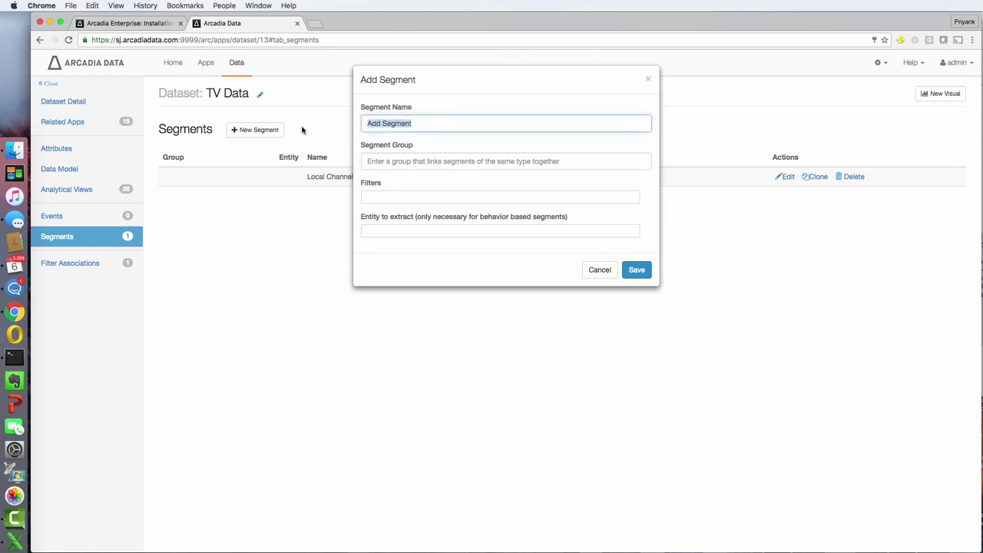
text(Non Local C)
text(hannel)
key(Tab)
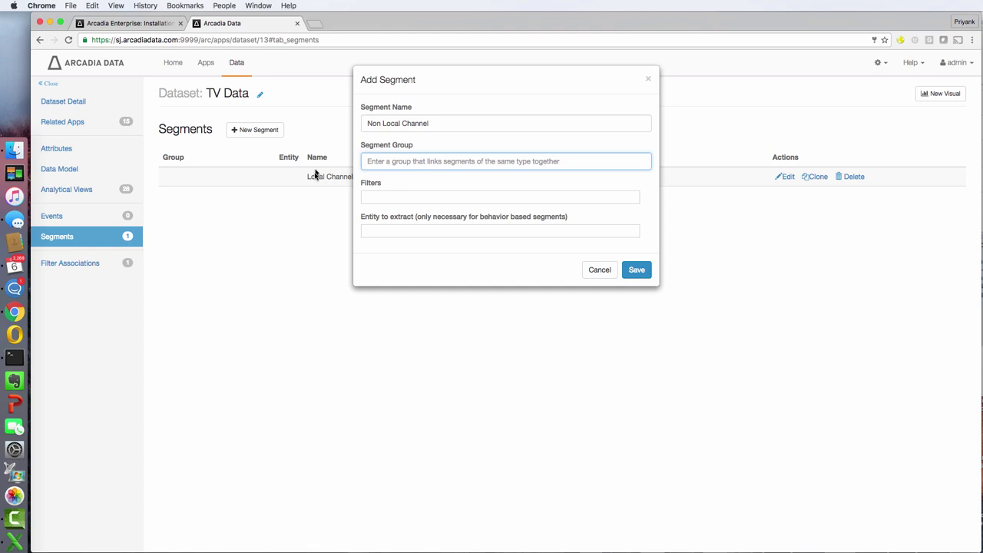
click(383, 195)
text(c)
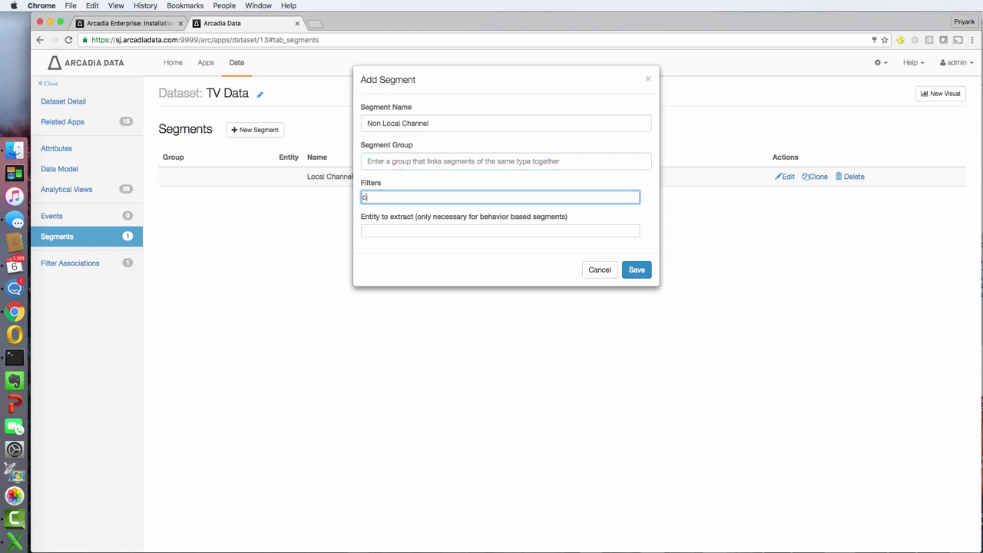
text(hannel)
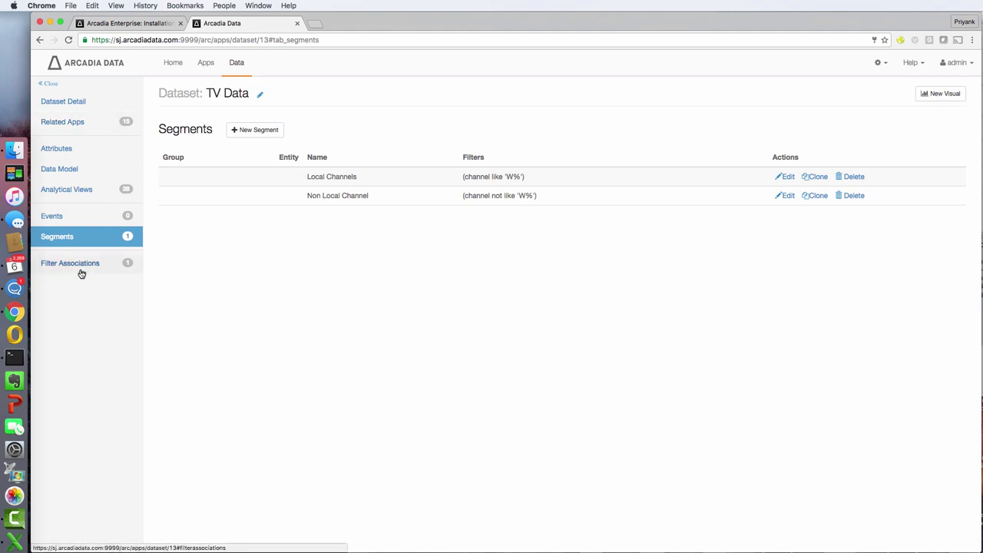
Create a TV Data filter association applying the Local Channels segment to user alice
click(83, 263)
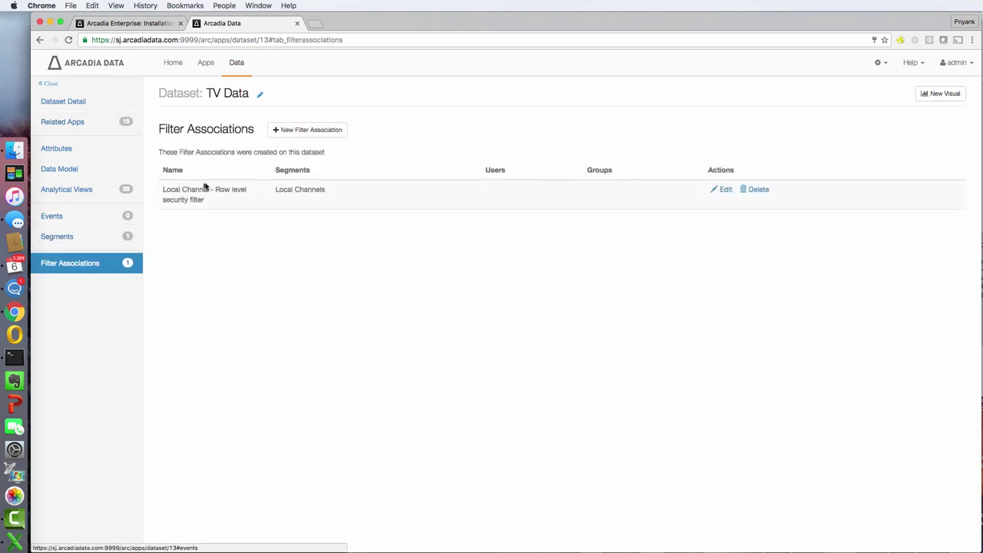
click(325, 130)
click(372, 328)
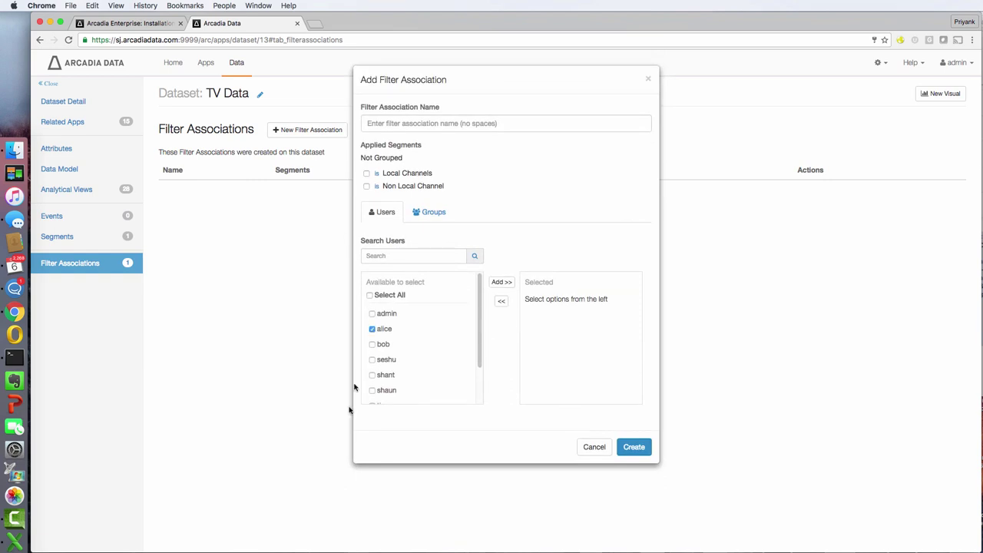
click(367, 174)
click(505, 283)
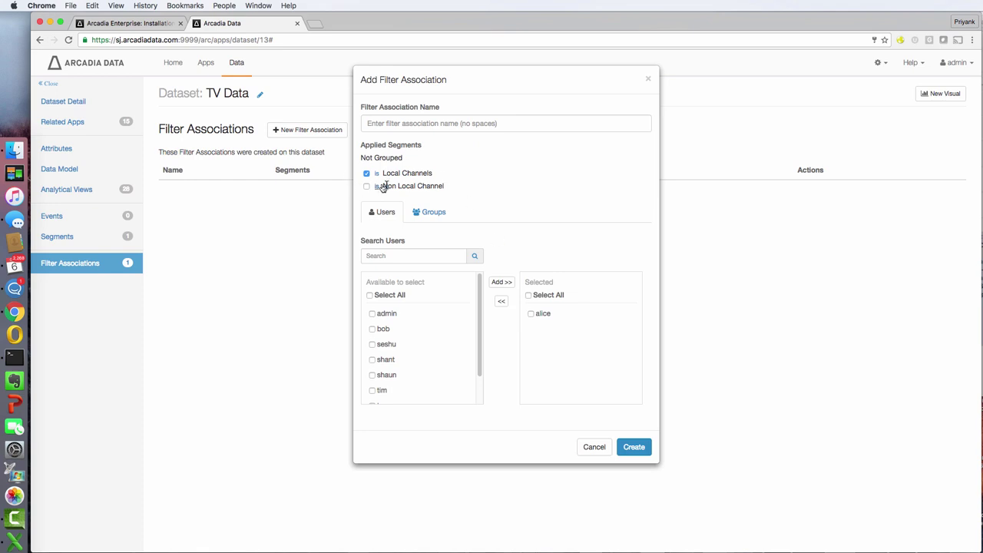
click(643, 451)
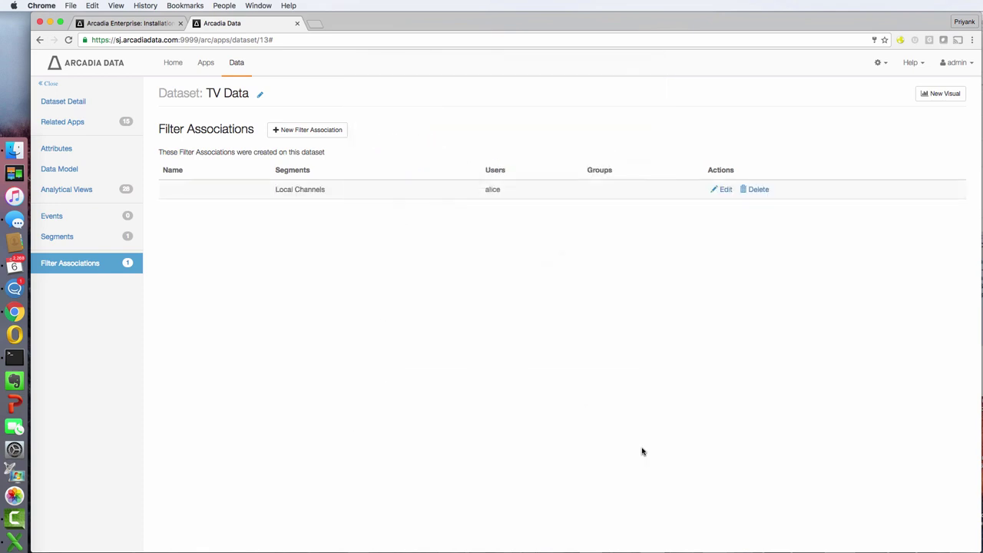
Inspect the new association row showing the Local Channels segment
double_click(493, 190)
double_click(313, 190)
triple_click(313, 190)
Review the Local Channels filter condition in the Segments list
click(115, 238)
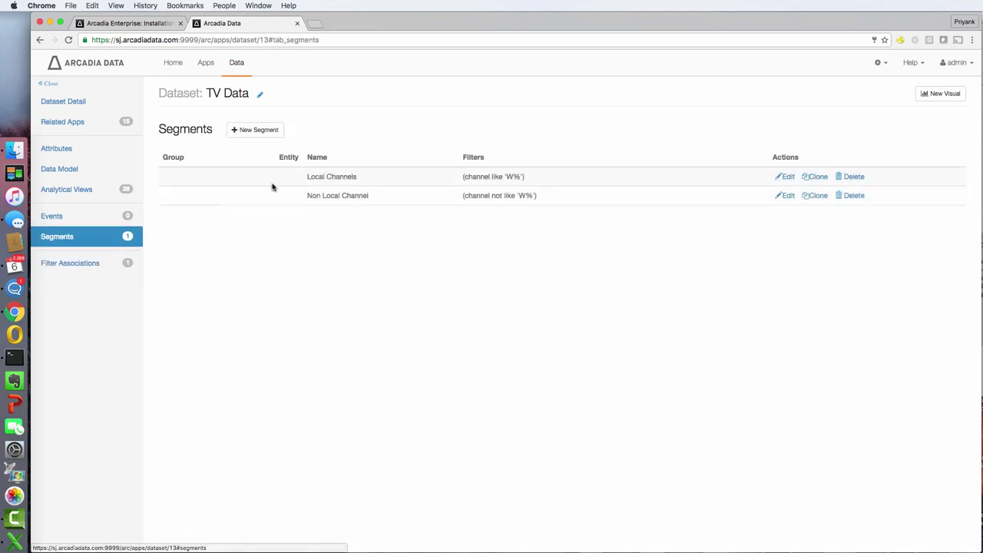
triple_click(317, 176)
double_click(496, 176)
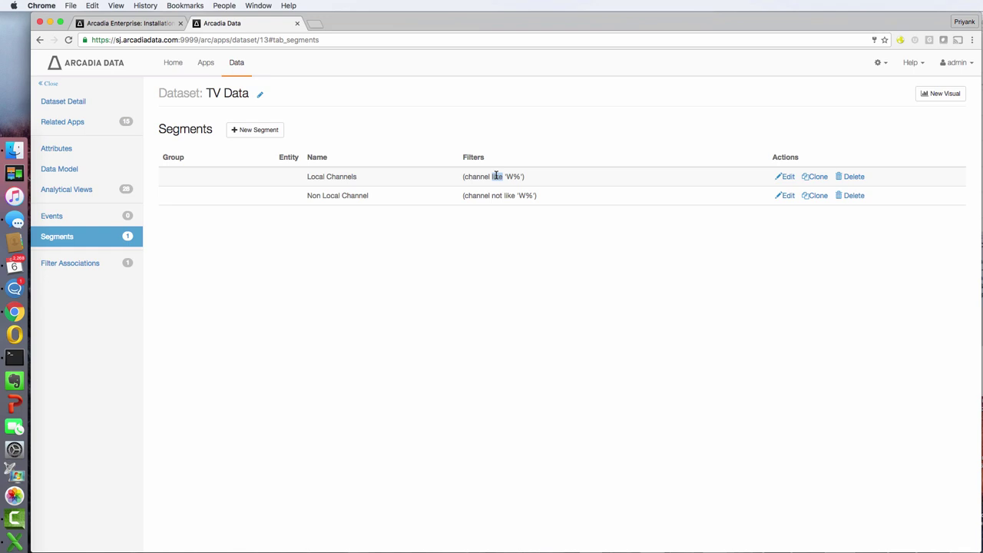
triple_click(496, 176)
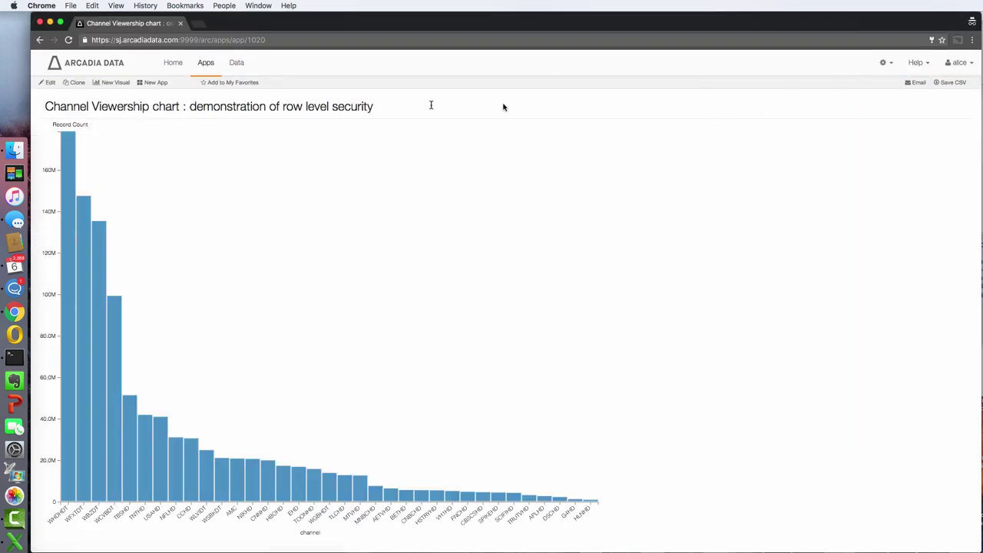
As alice, open the Channel Viewership chart app and view it in the editor
click(206, 64)
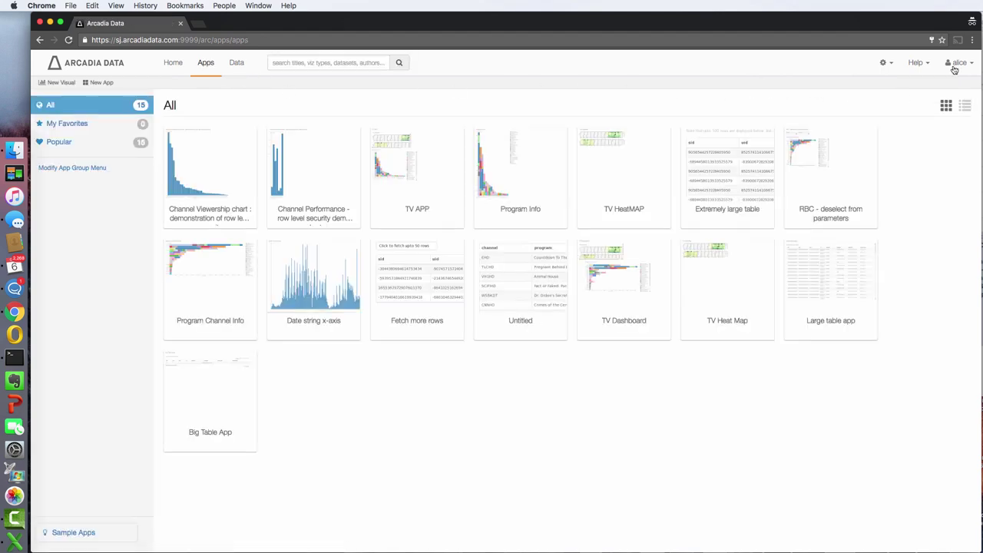
click(211, 169)
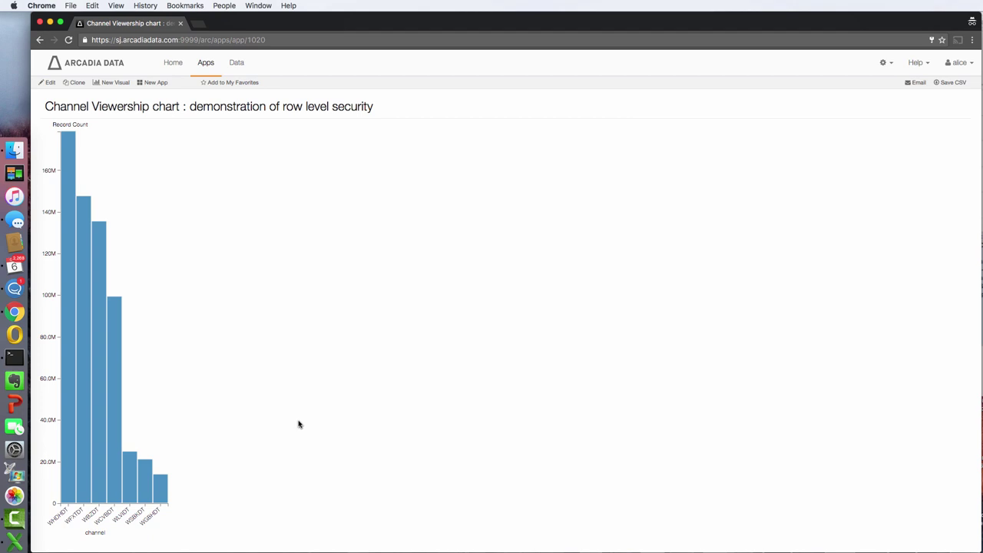
click(45, 82)
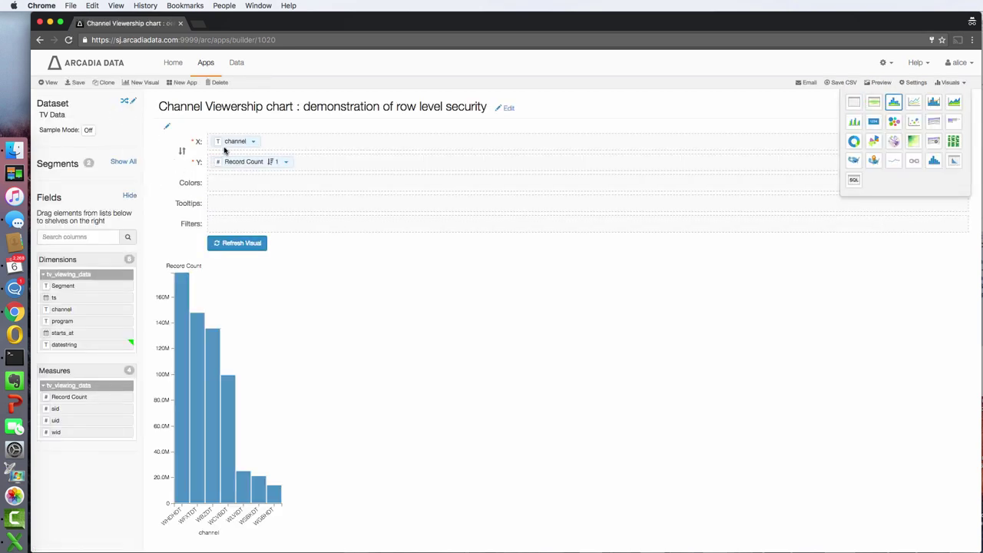
Log in as bob and load the apps list showing all 15 apps
mouse_move(242, 162)
text(bob)
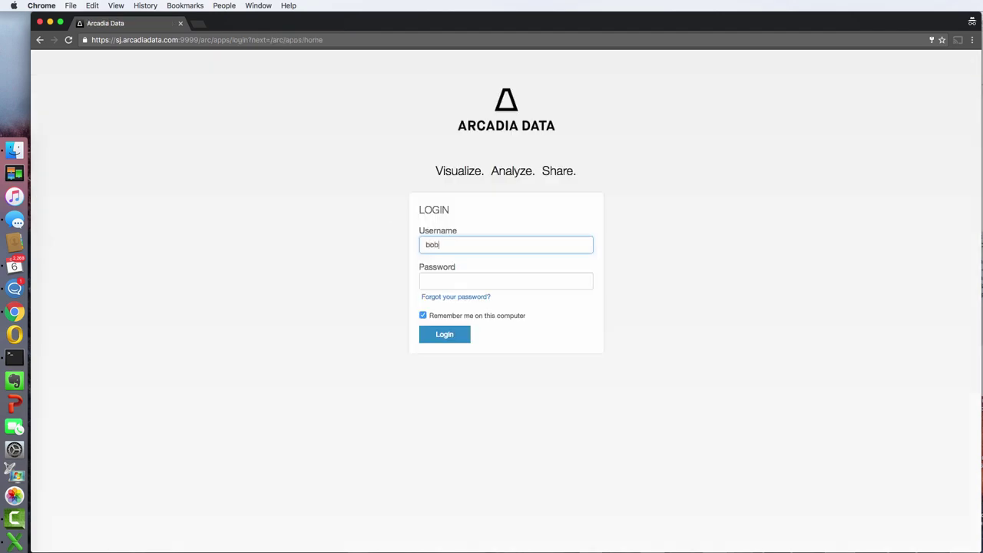
key(Tab)
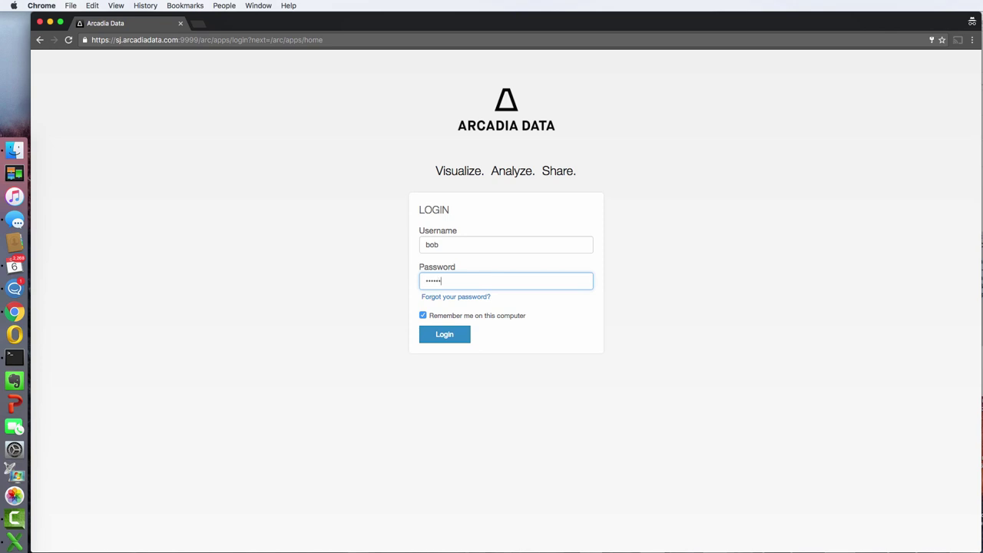
key(Return)
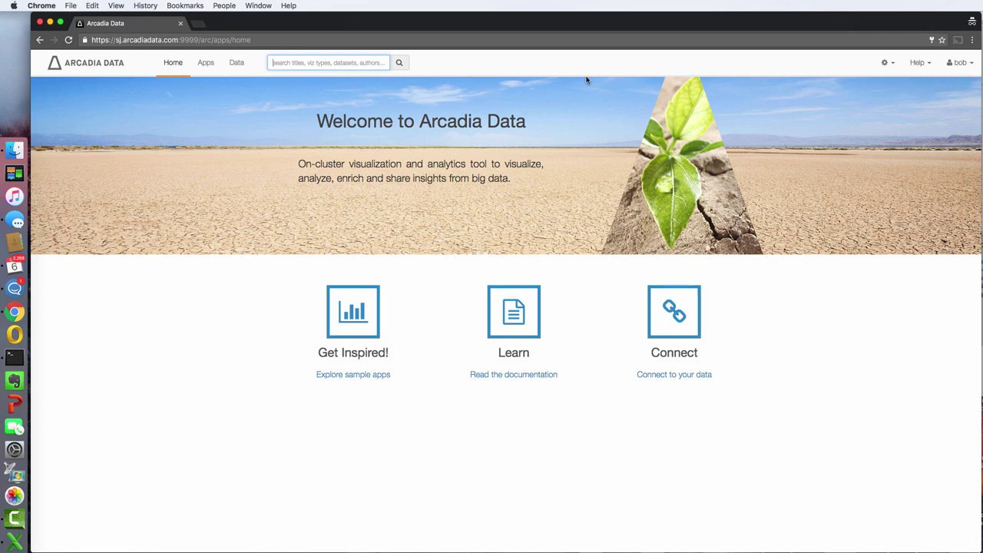
click(211, 70)
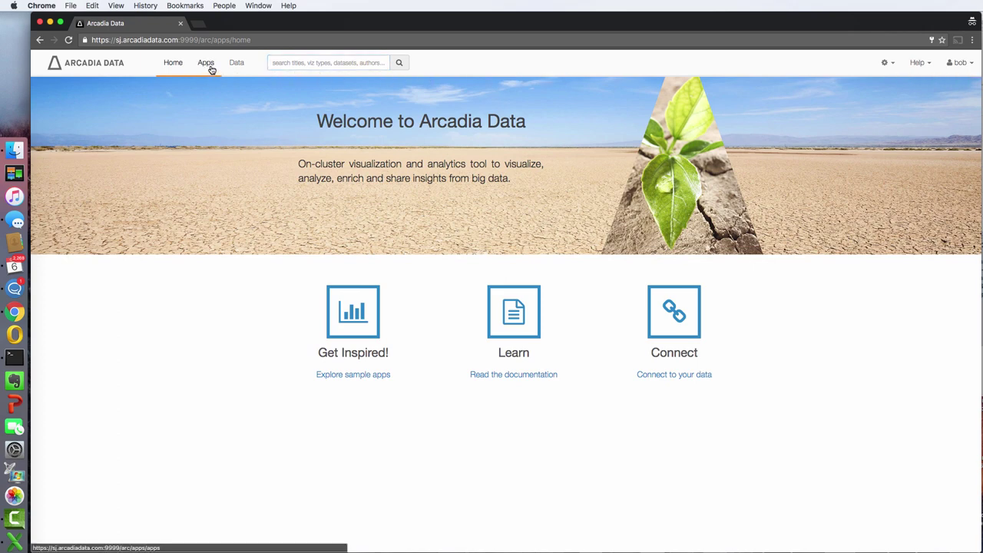
click(207, 66)
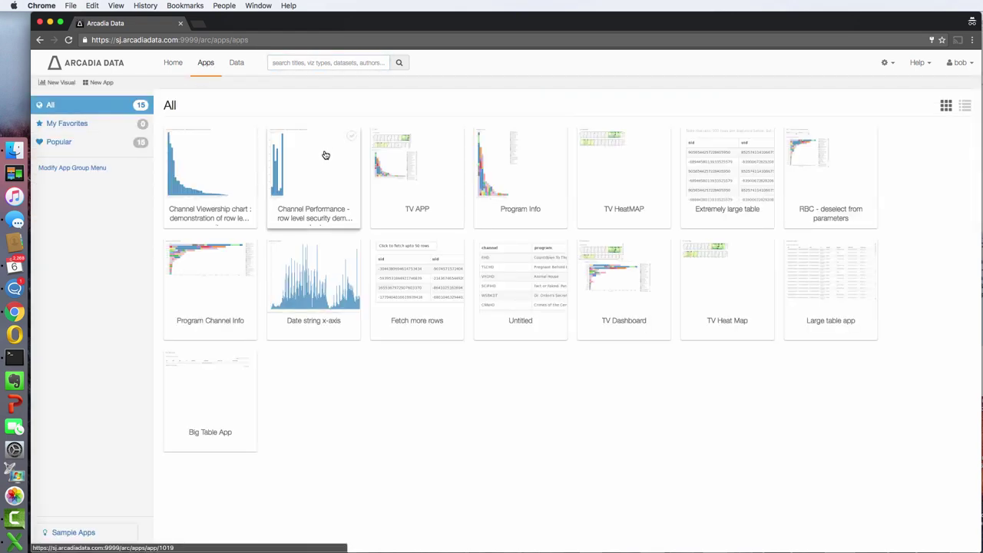
click(275, 326)
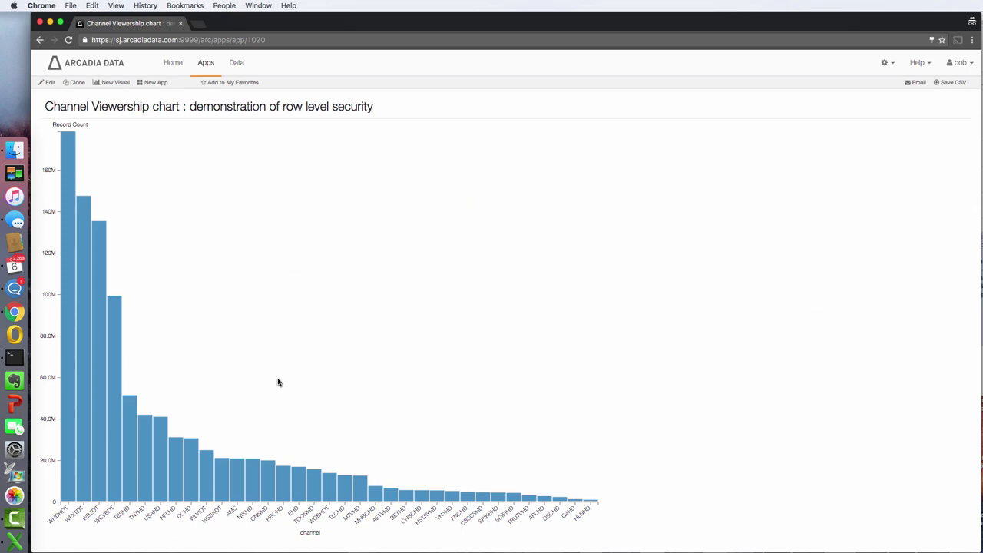